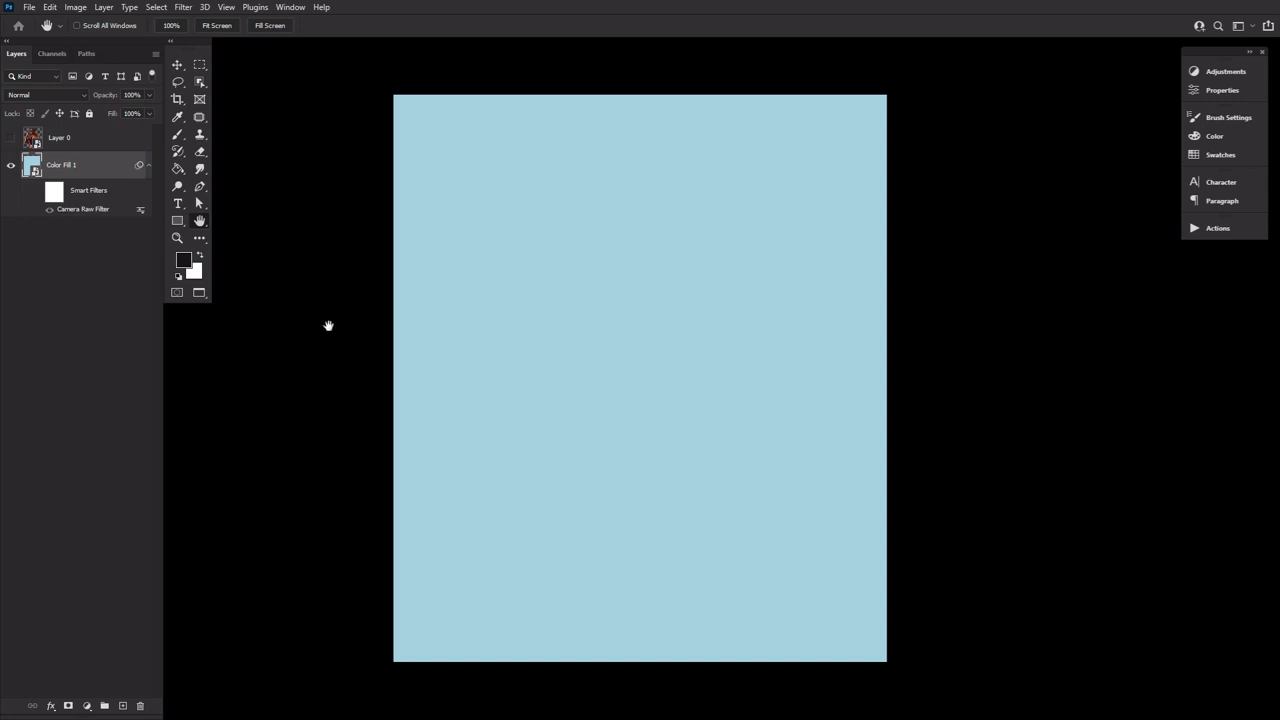
Reopen Color Fill 1's Camera Raw filter, keep Grain at 27, and collapse its filter list.
right_click(94, 164)
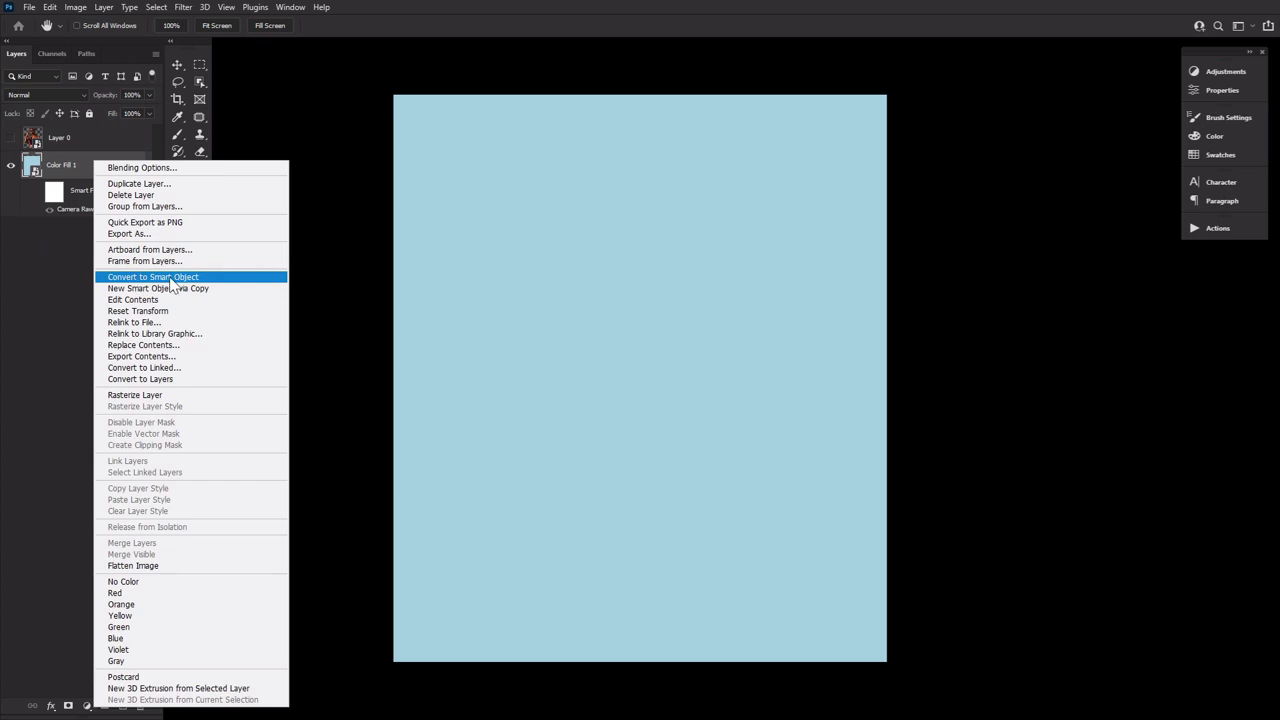
left_click(26, 205)
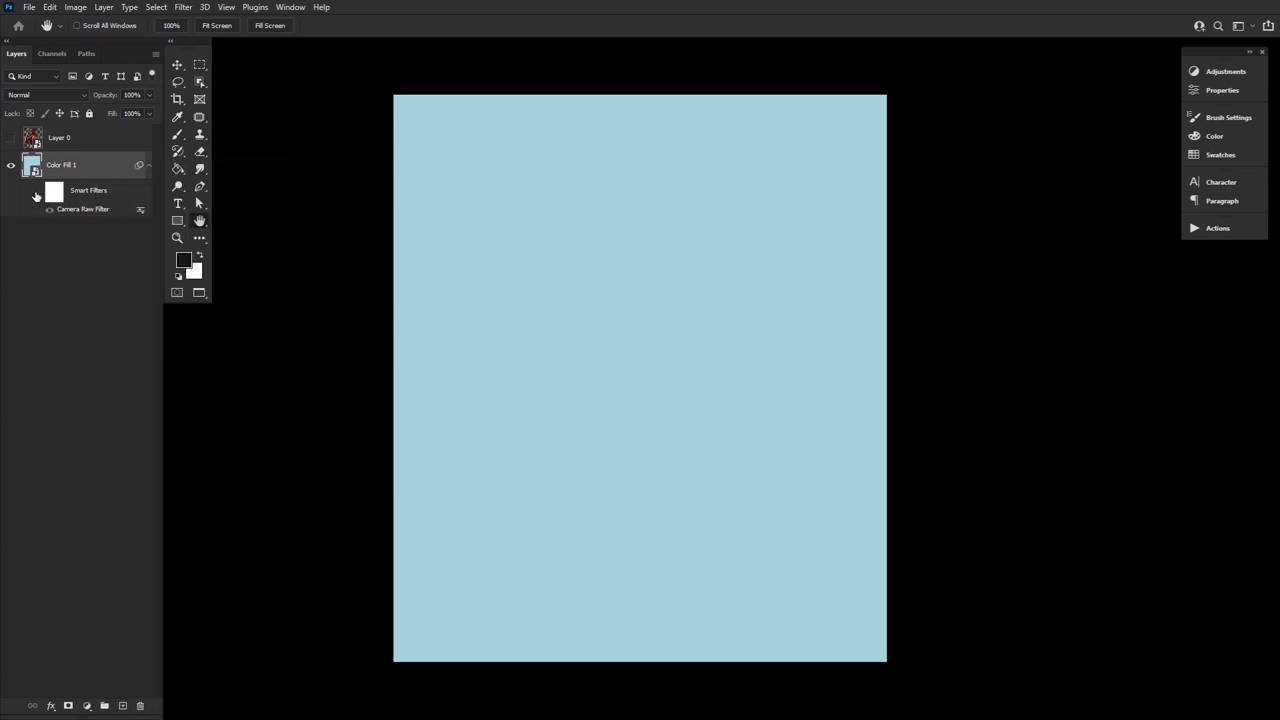
double_click(86, 209)
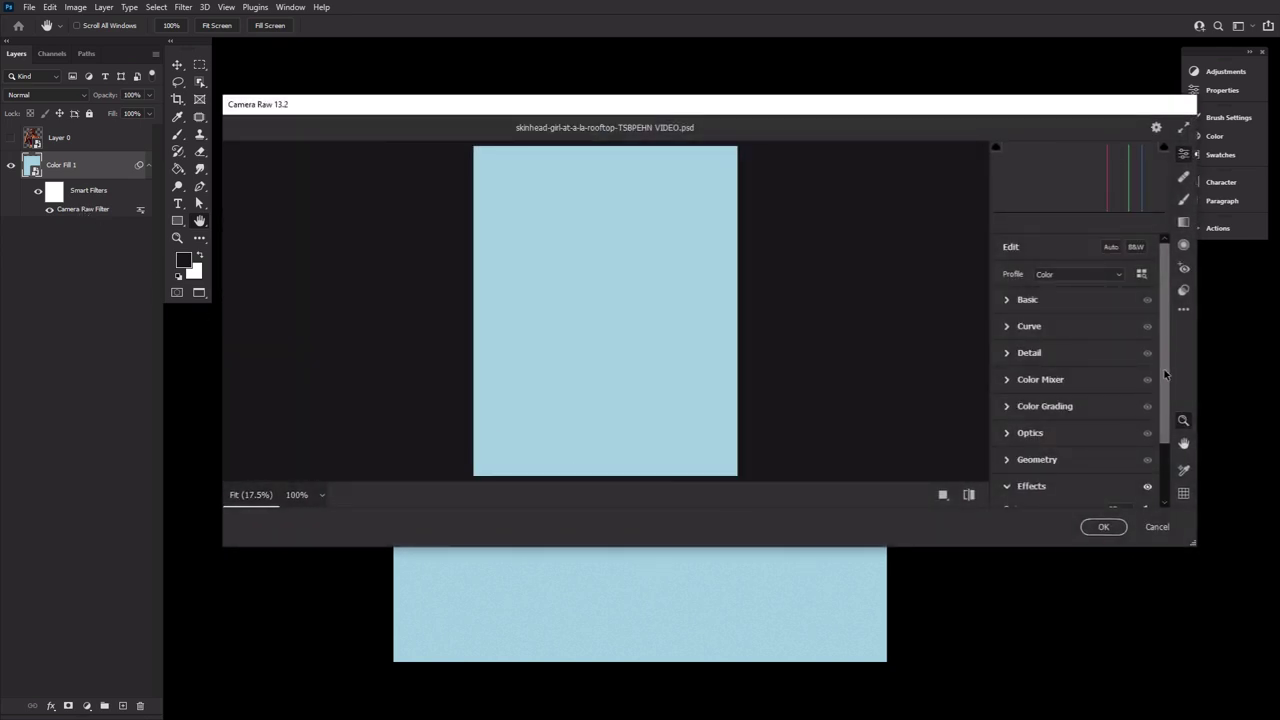
left_click_drag(1165, 375, 1172, 468)
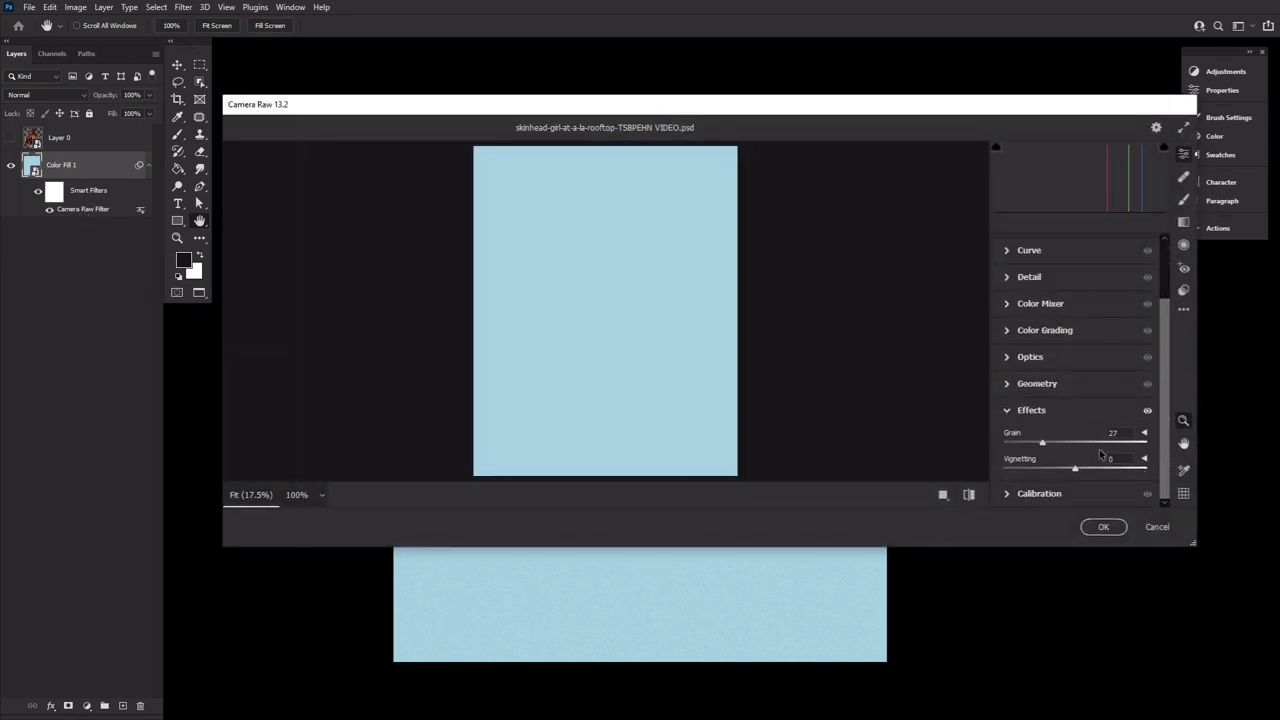
left_click(1103, 526)
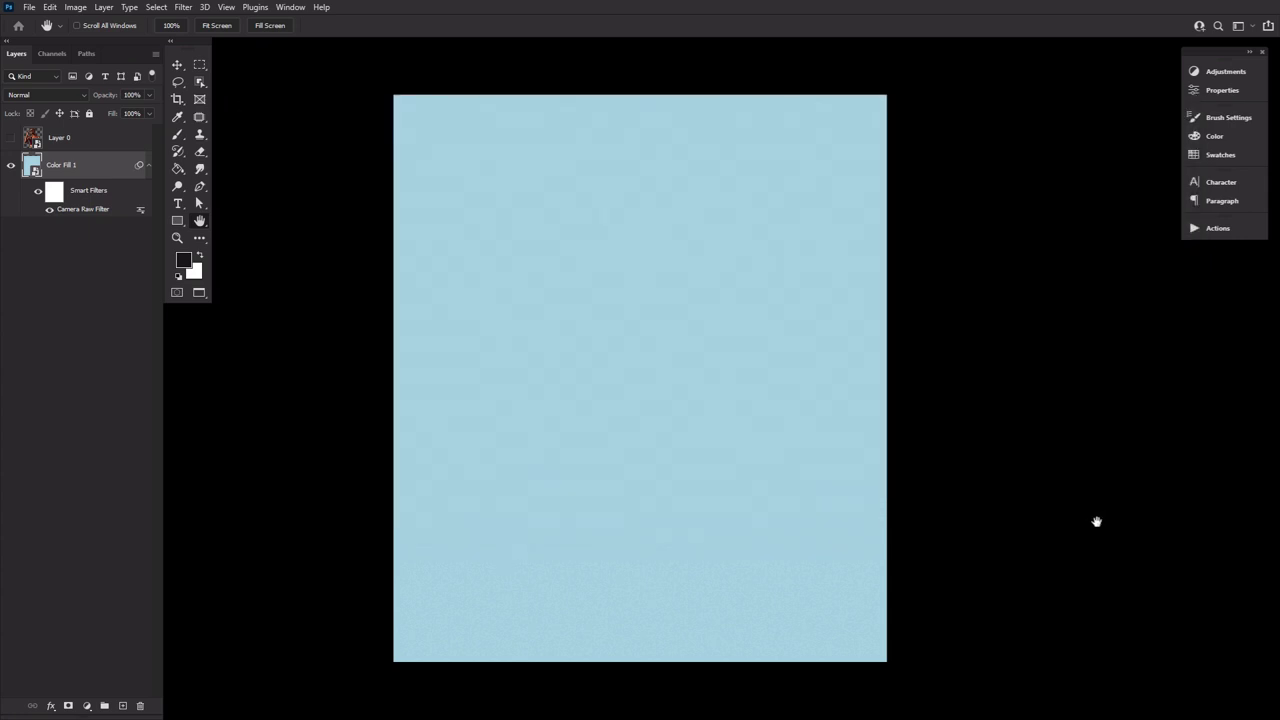
left_click(148, 167)
Show and select Layer 0, then duplicate it into a Layer 0 copy with Ctrl+J.
left_click(10, 138)
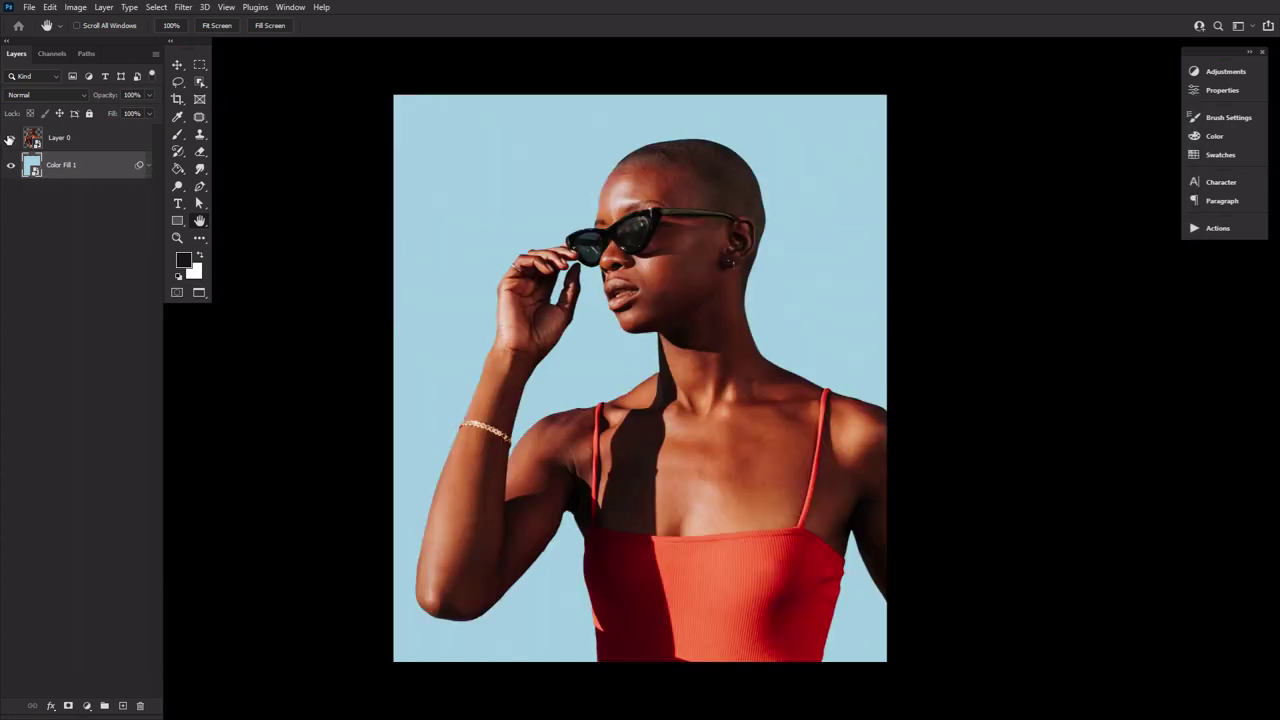
left_click(90, 147)
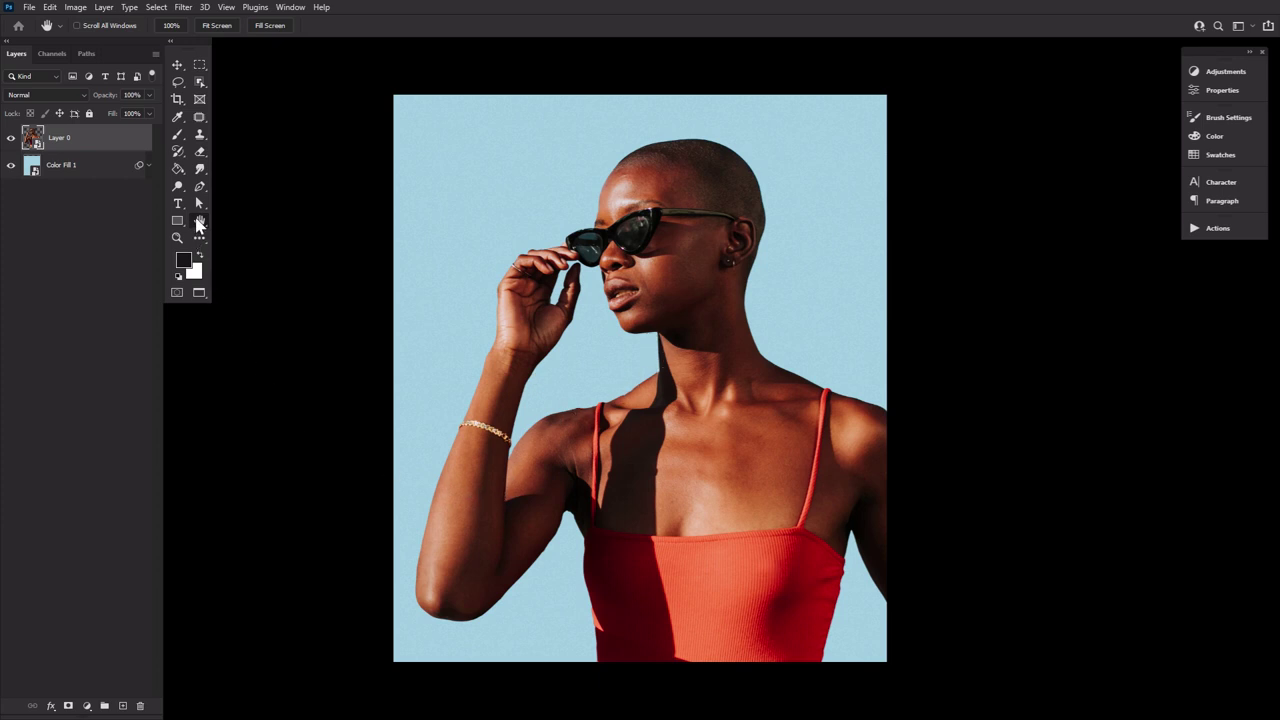
key("ctrl+j")
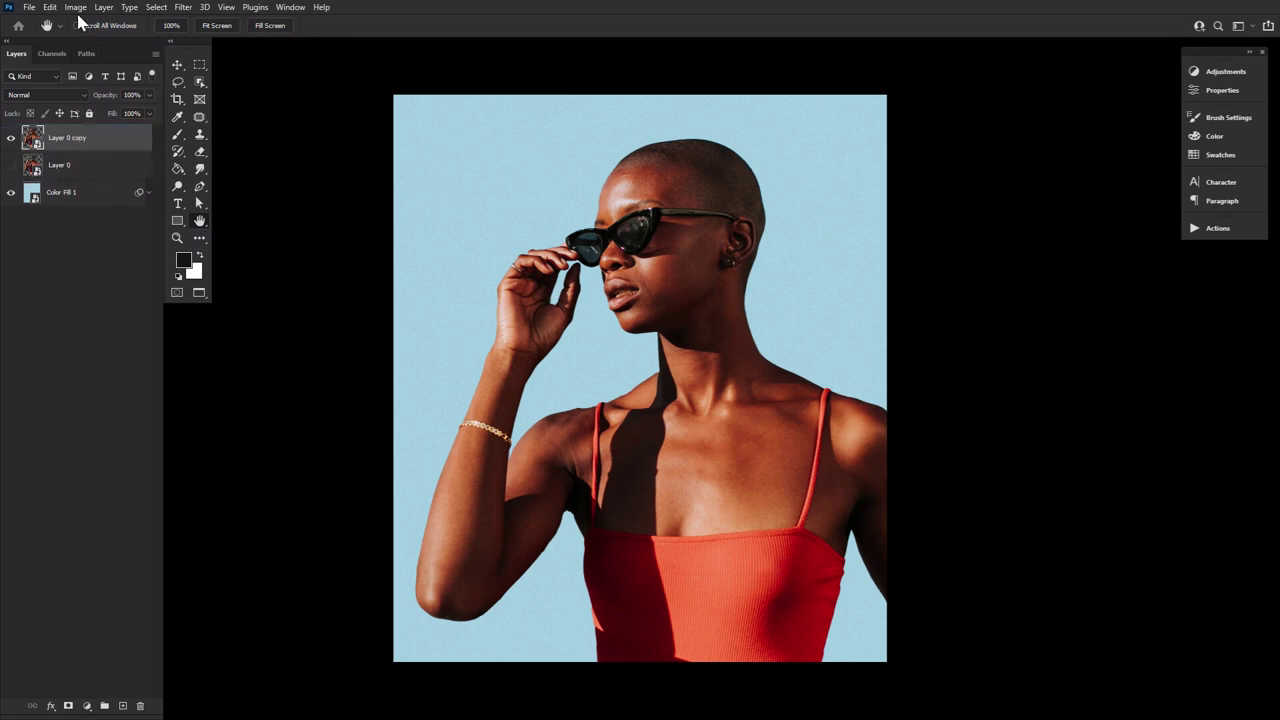
Apply a default Black & White adjustment to the Layer 0 copy.
left_click(75, 8)
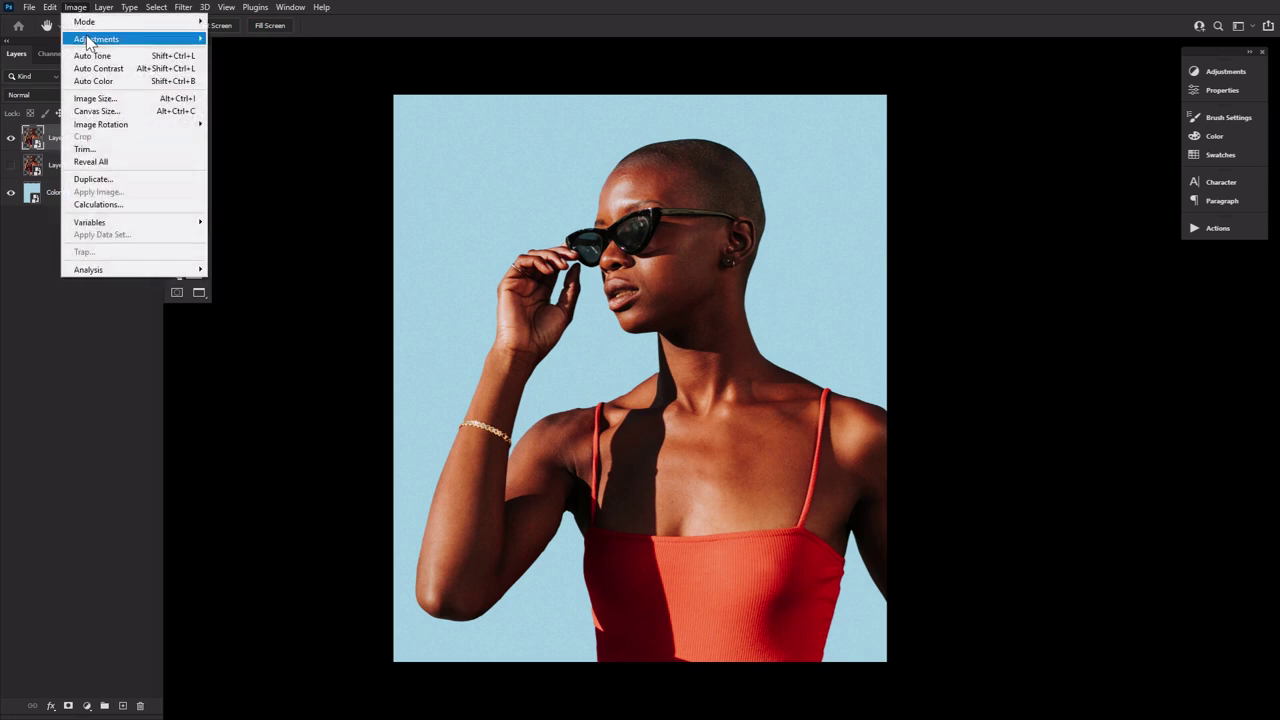
mouse_move(166, 39)
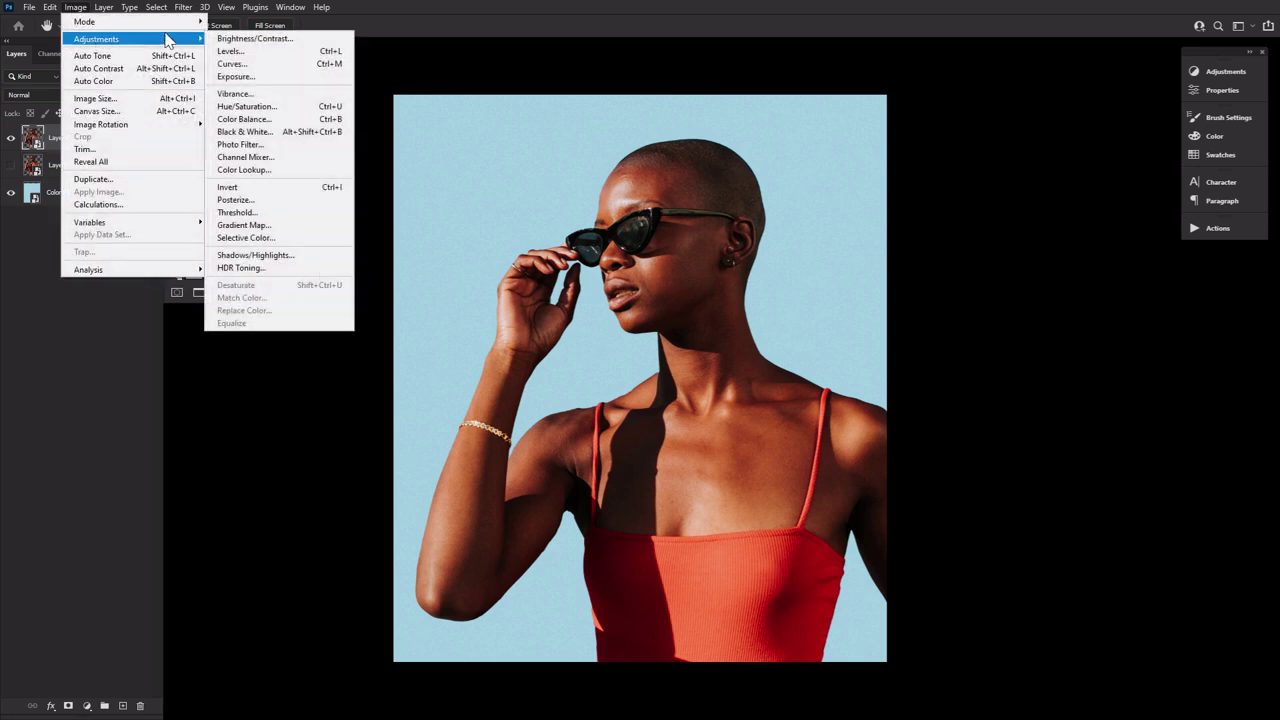
left_click(274, 131)
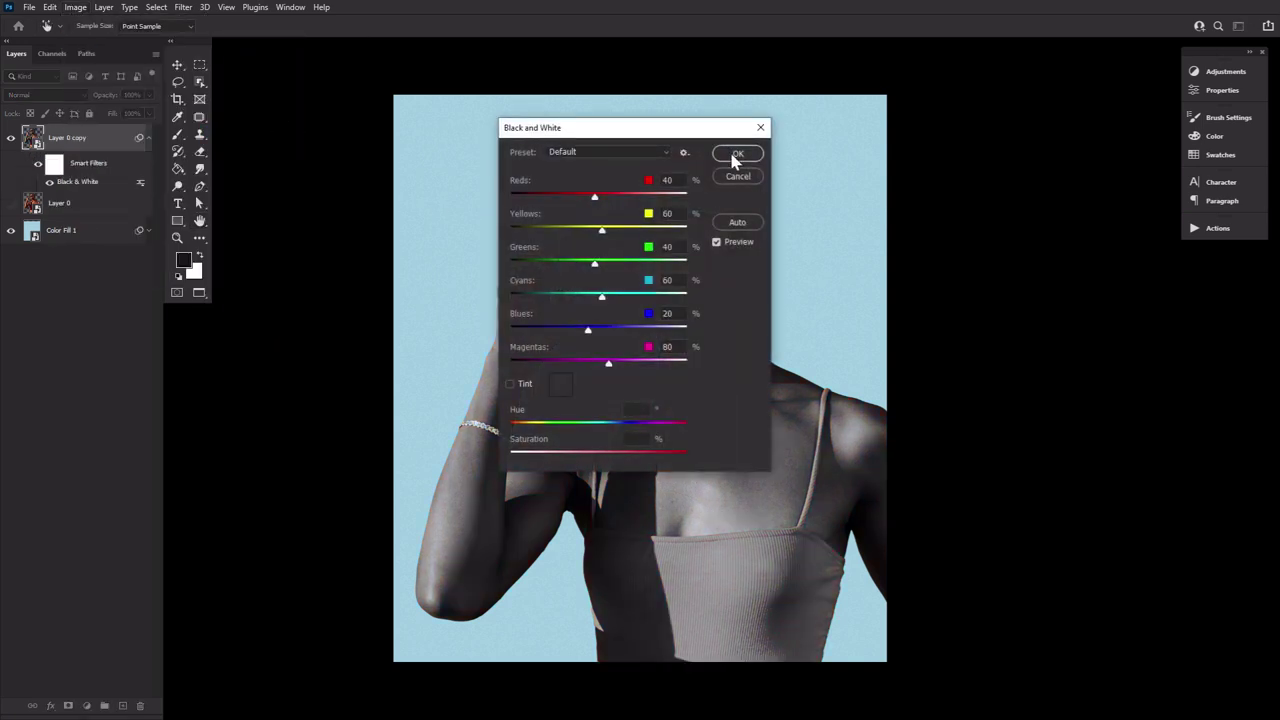
left_click(733, 155)
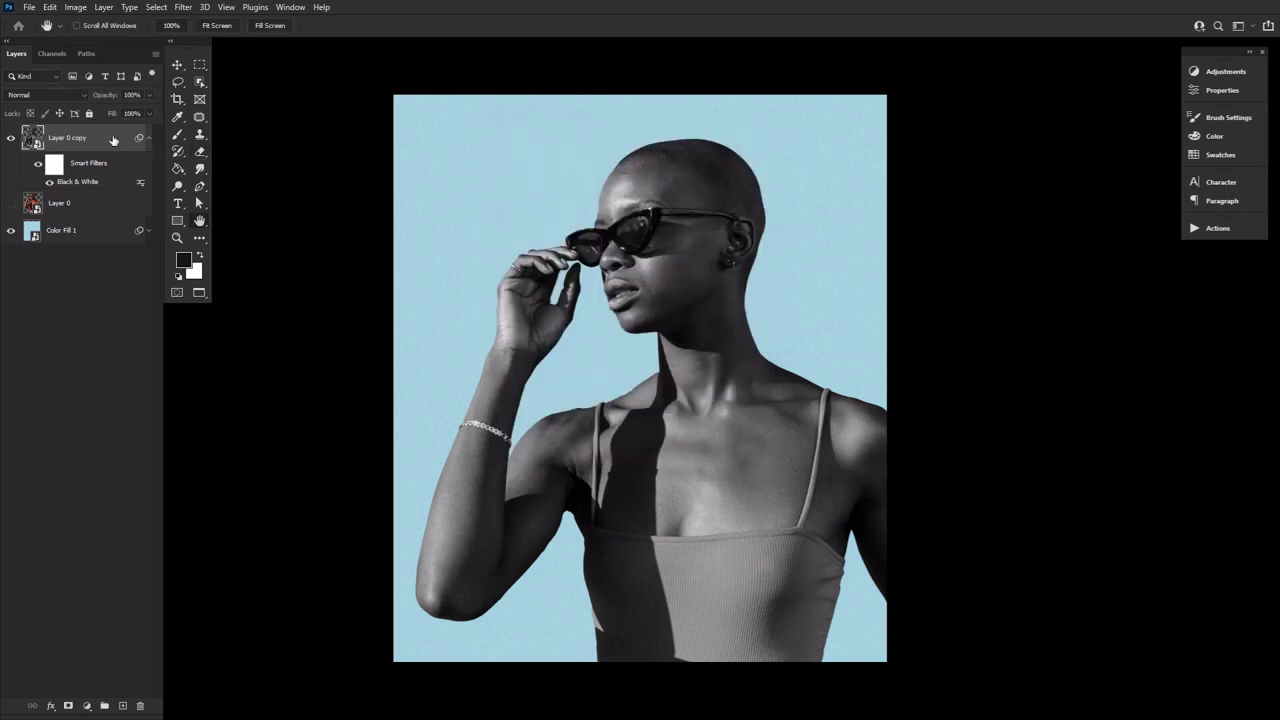
Add a Camera Raw Filter with Texture -61 and Noise Reduction 100, then compare it on and off.
left_click(184, 7)
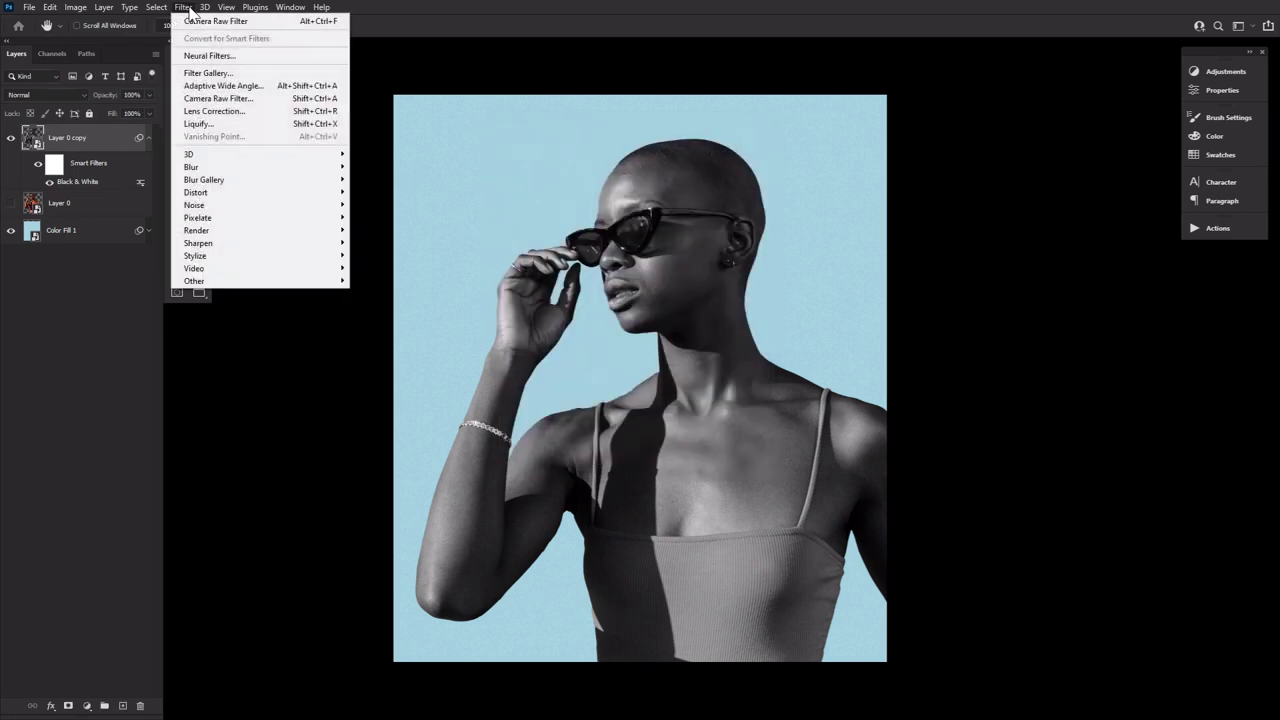
left_click(266, 98)
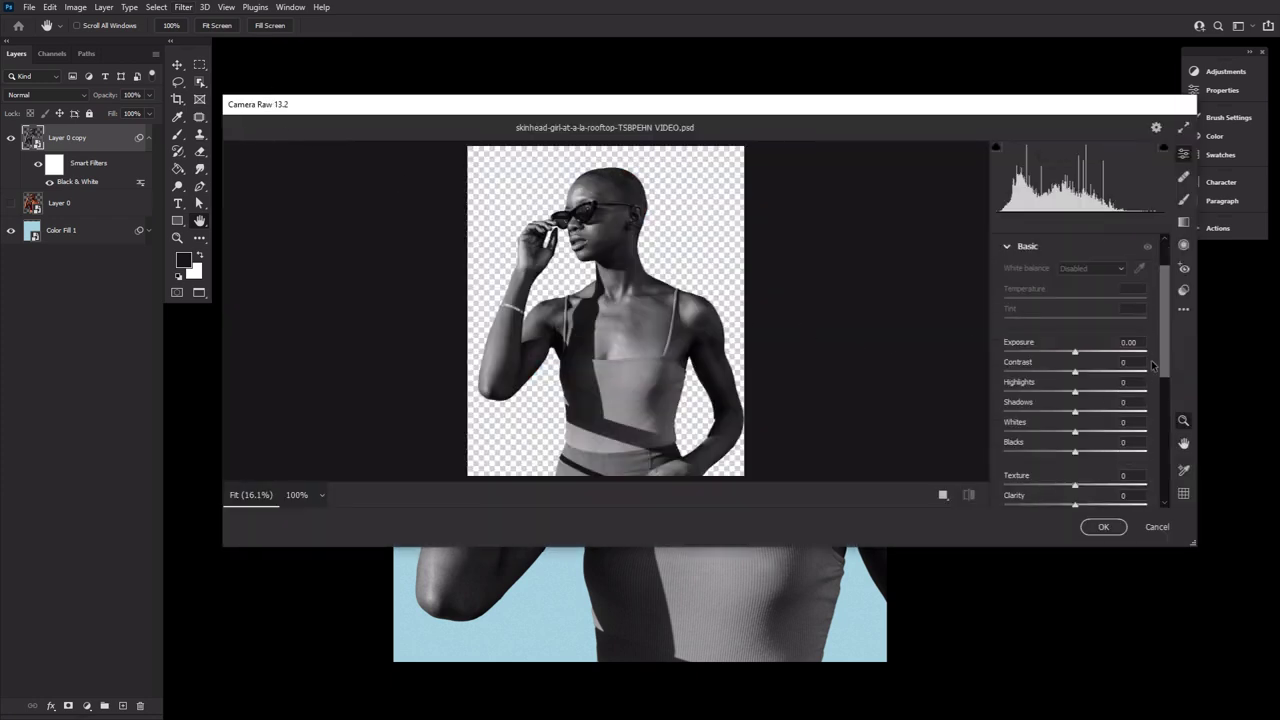
left_click_drag(1079, 489, 1036, 488)
scroll(1090, 391, "down", 10)
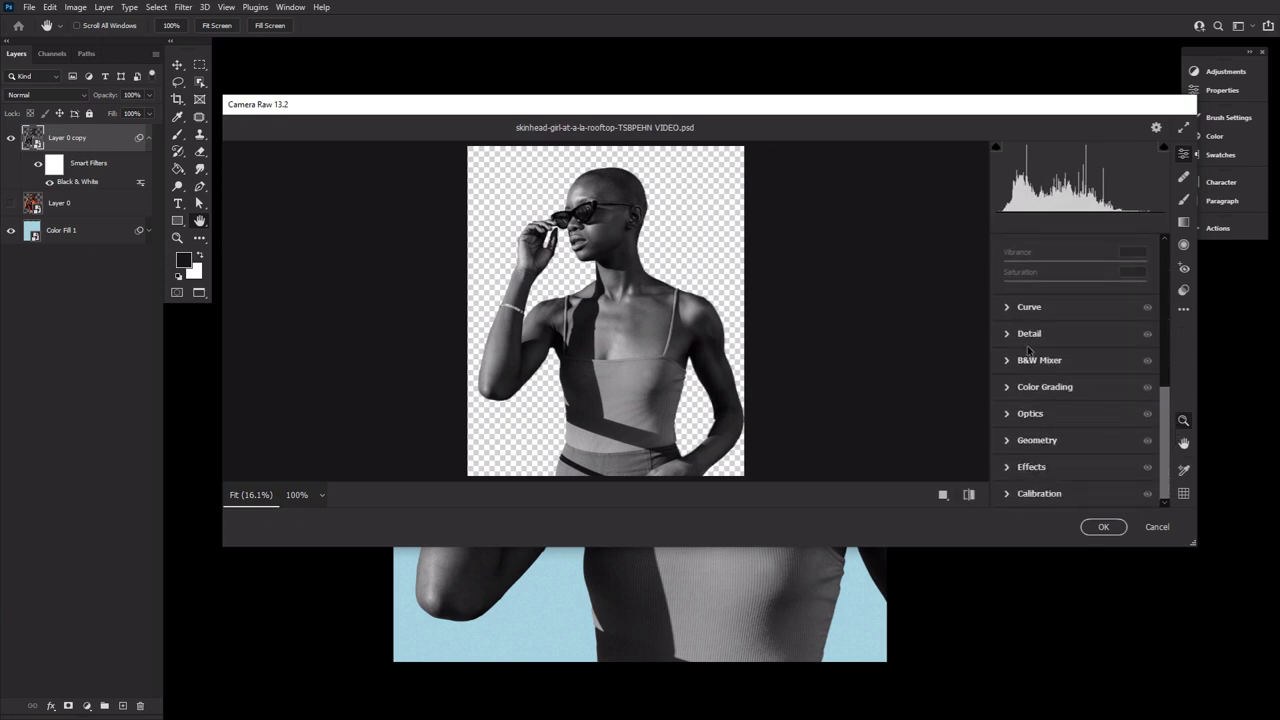
left_click(1006, 334)
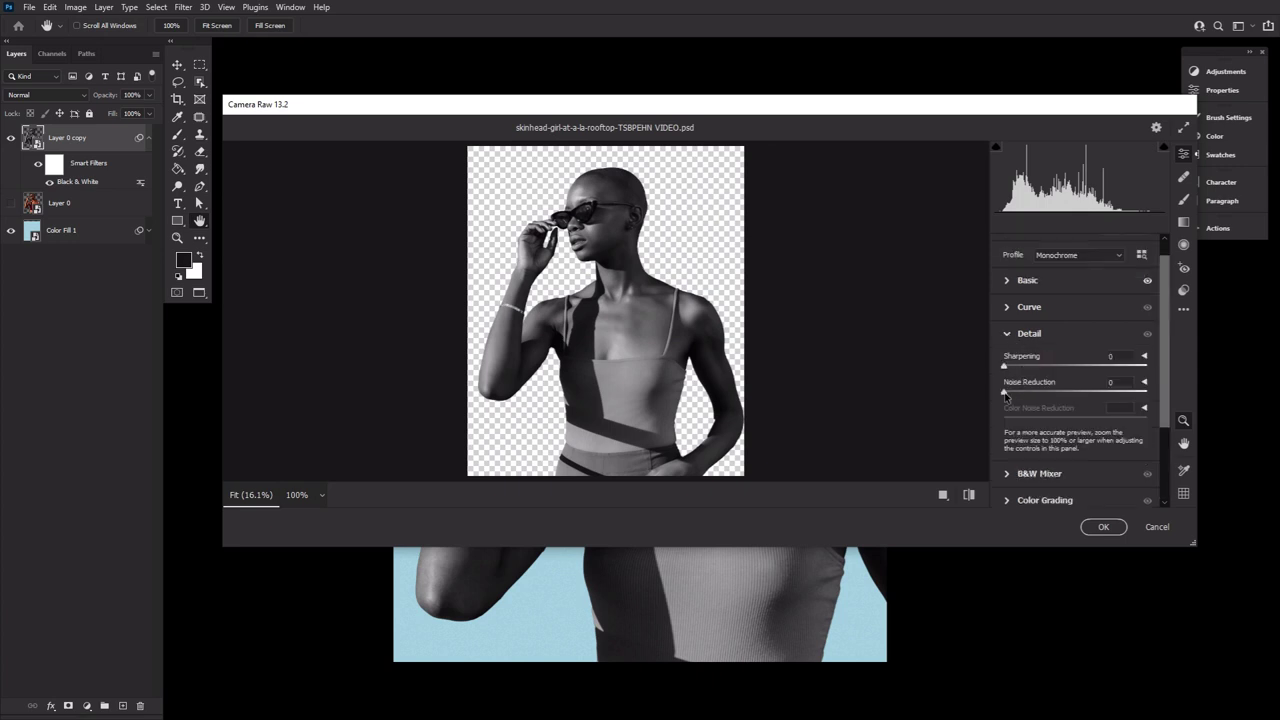
left_click_drag(1005, 393, 1147, 412)
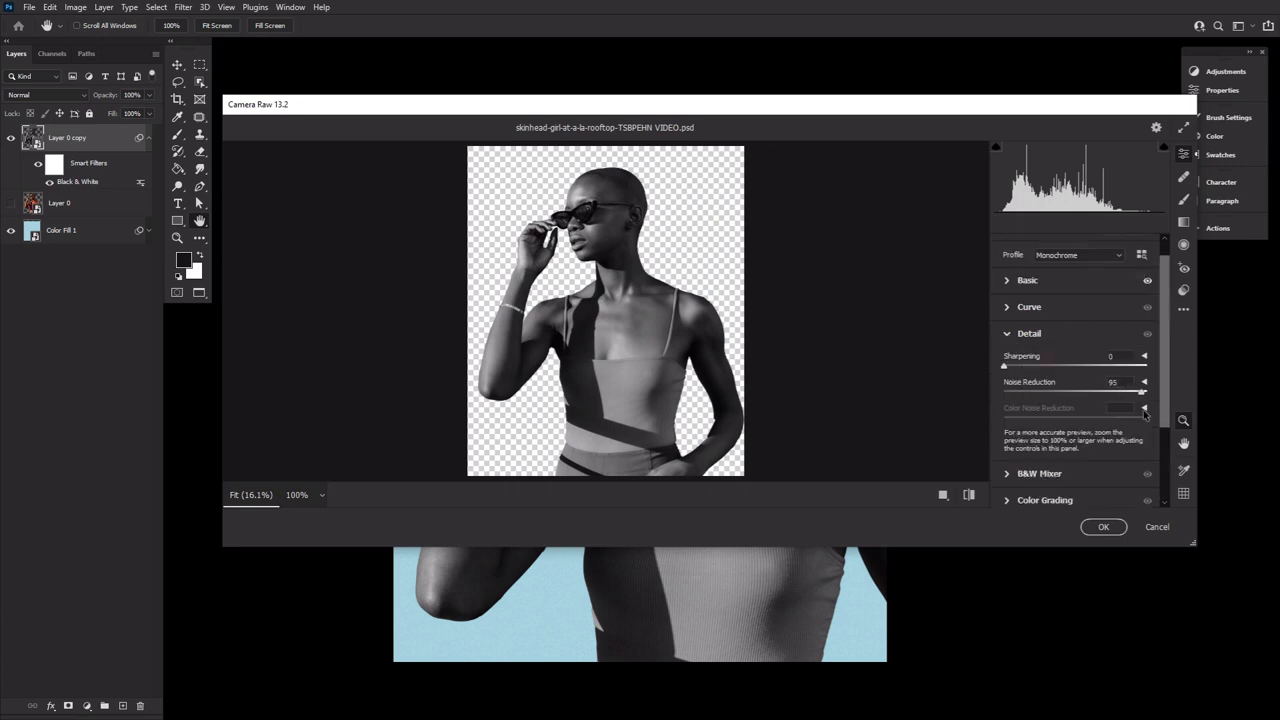
left_click(1104, 527)
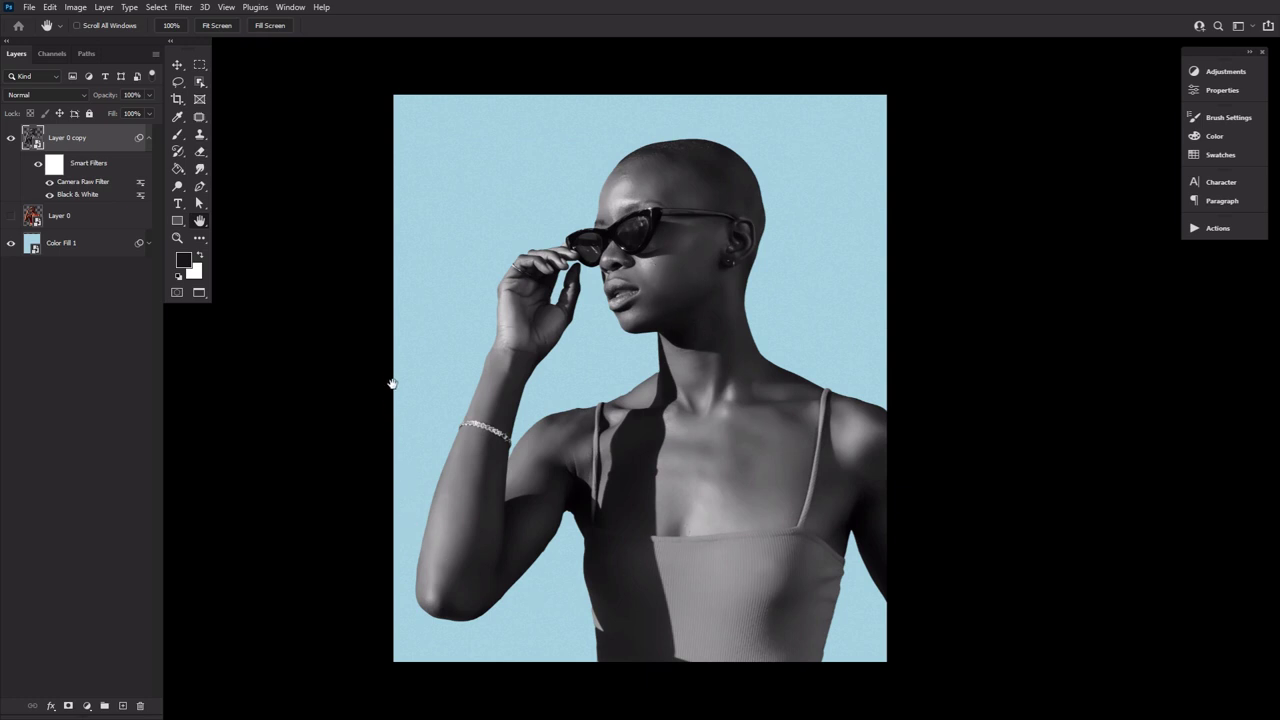
left_click(38, 165)
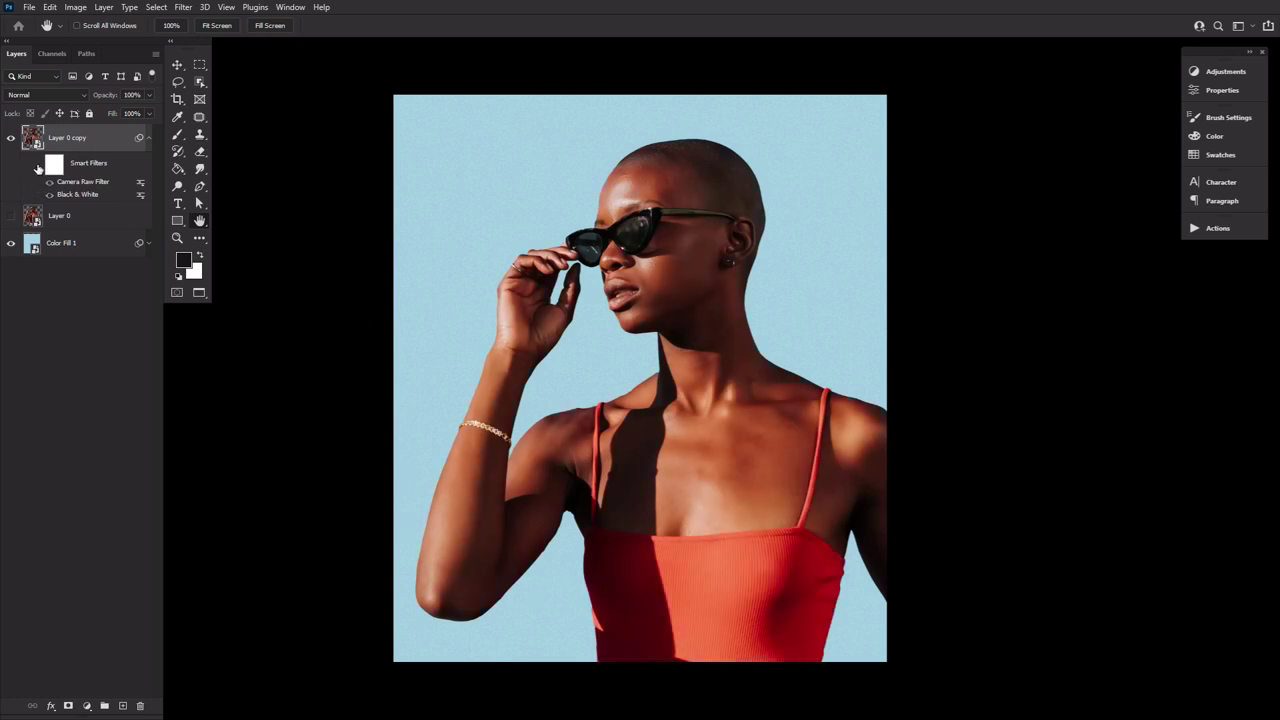
left_click(38, 165)
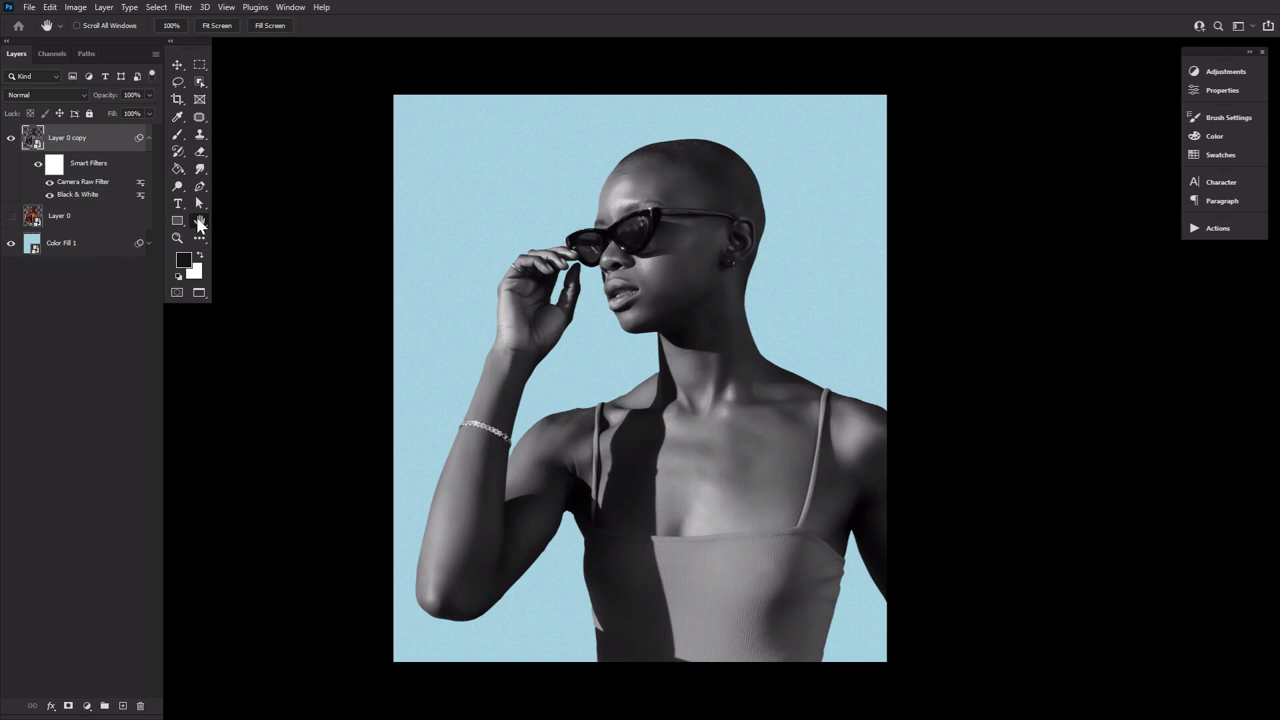
Rasterize Layer 0 copy and mask it to the woman's silhouette using its thumbnail selection.
right_click(98, 137)
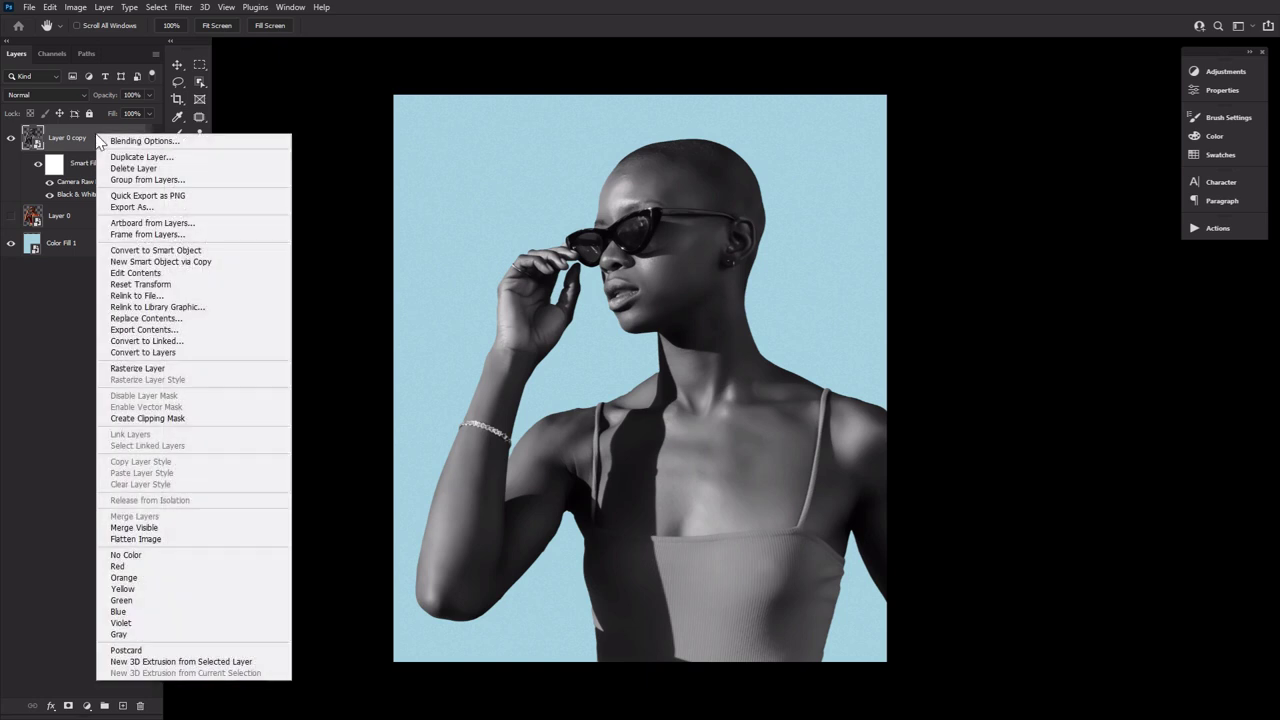
left_click(155, 368)
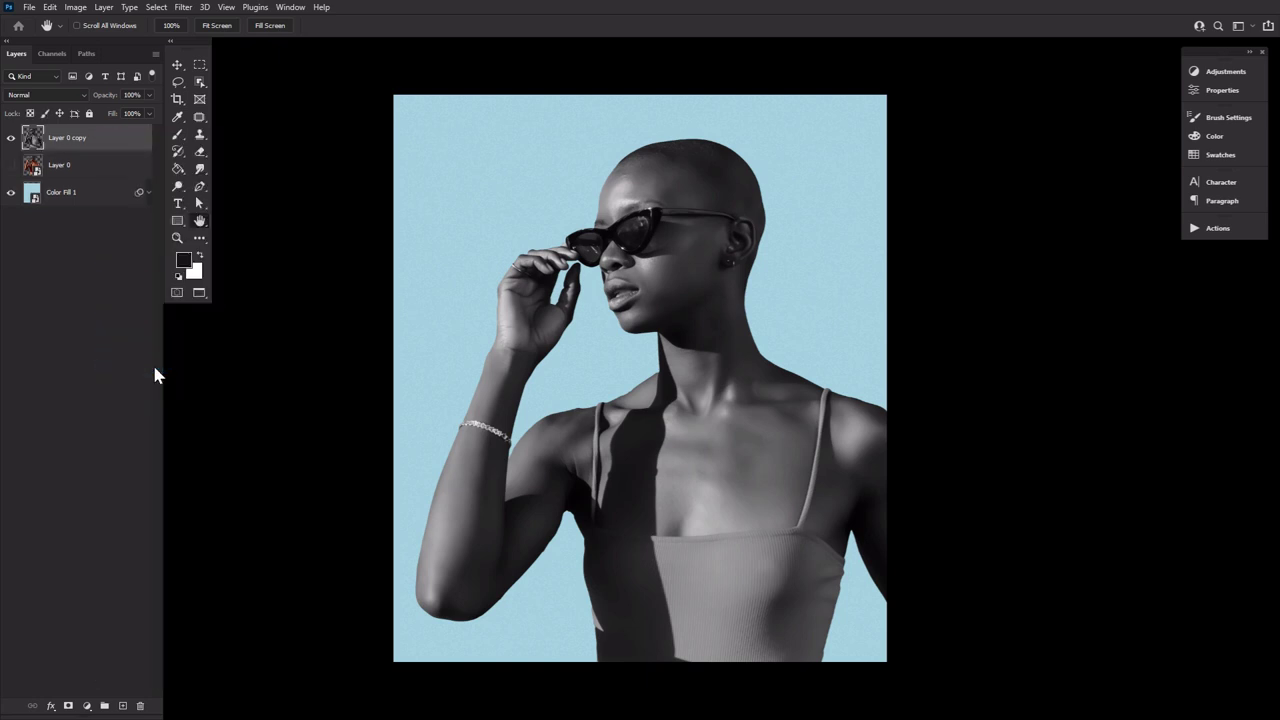
left_click(33, 140, "ctrl")
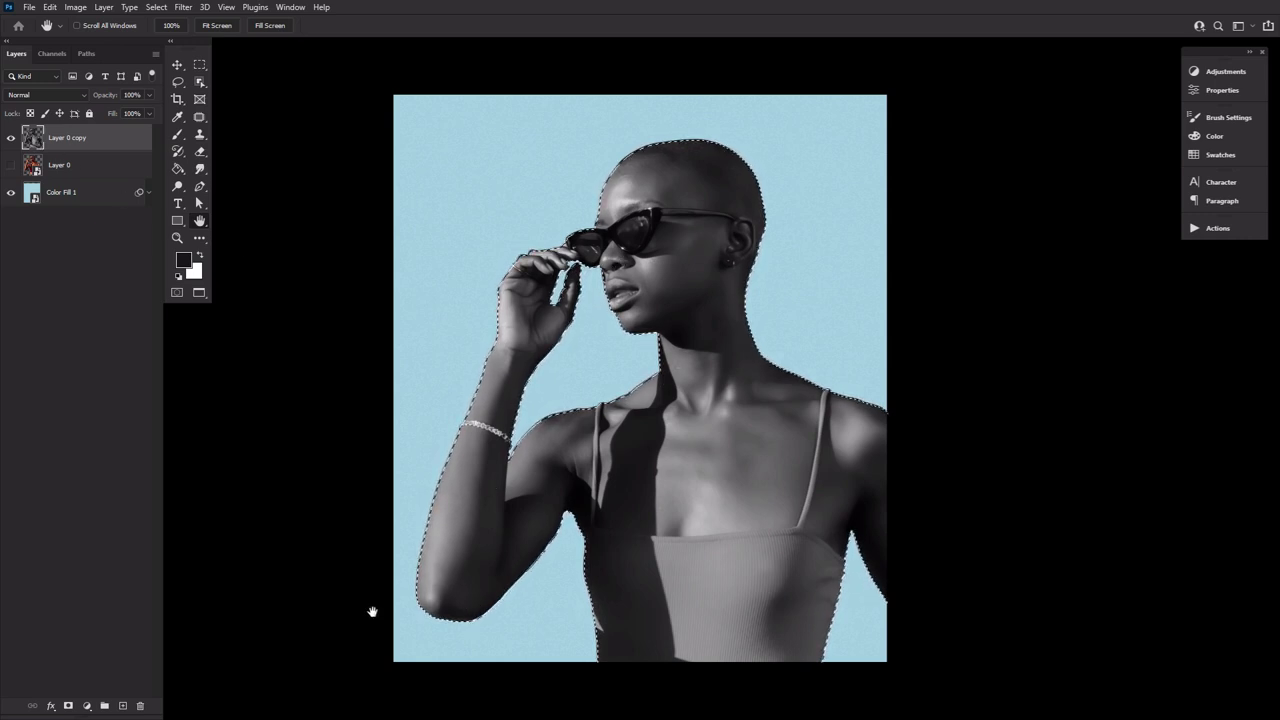
left_click(68, 706)
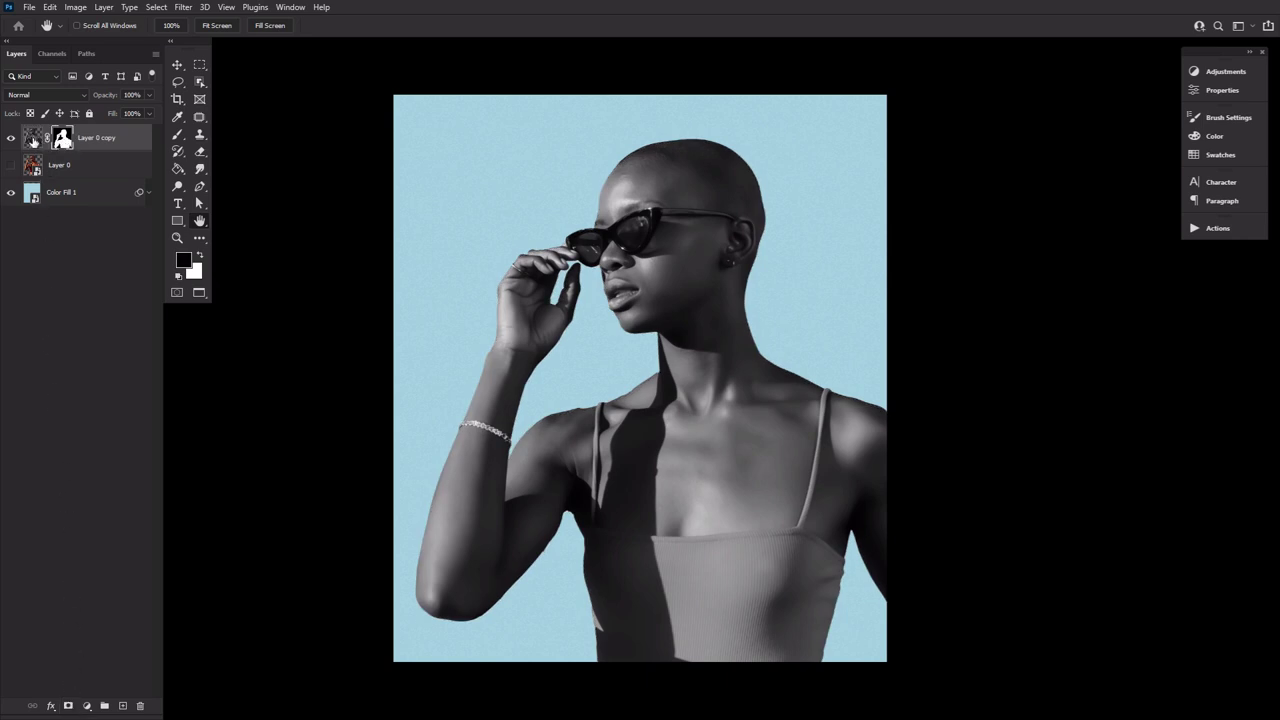
Apply Image to Layer 0 copy's pixels with Difference blending, Invert checked, at 100% opacity.
left_click(32, 139)
left_click(76, 8)
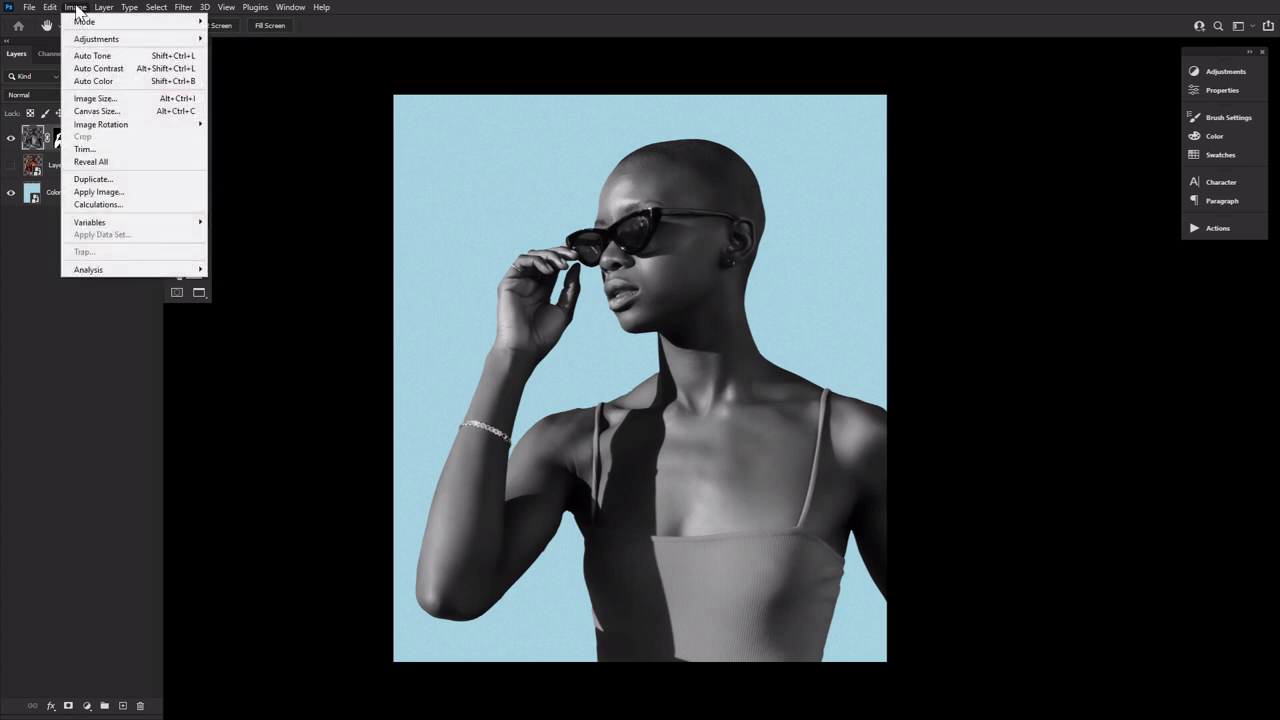
left_click(98, 191)
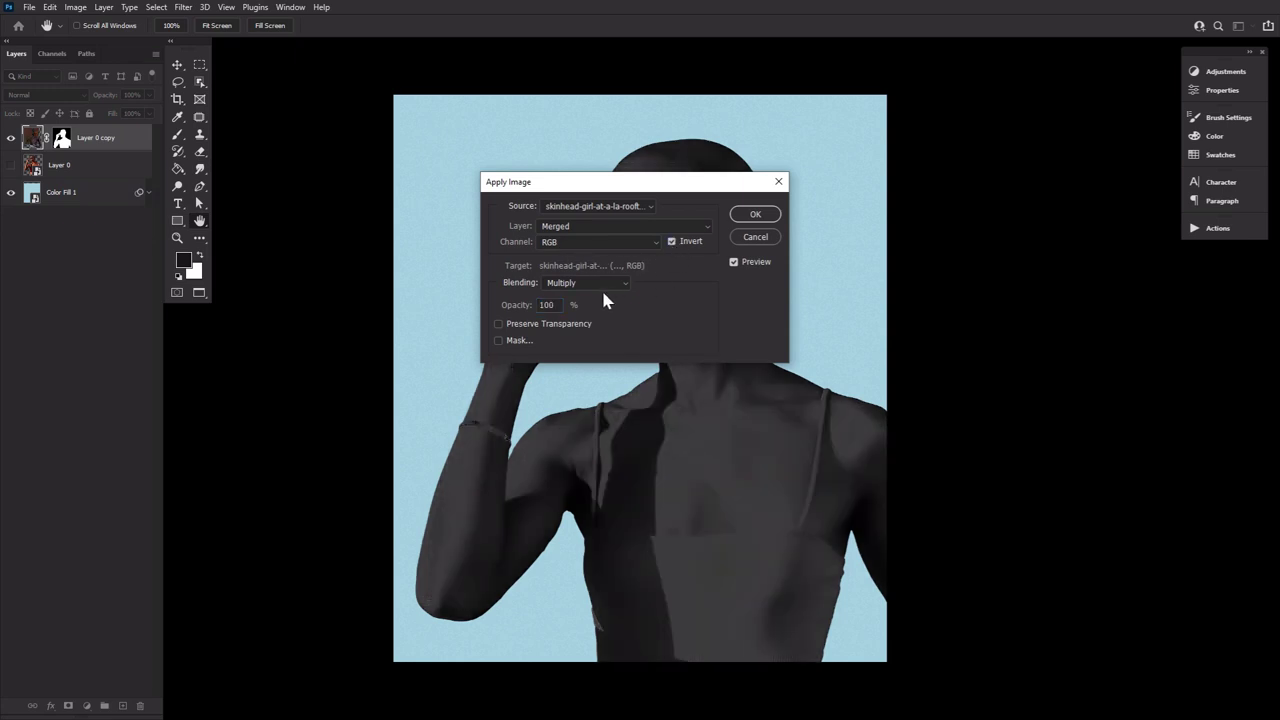
left_click(556, 286)
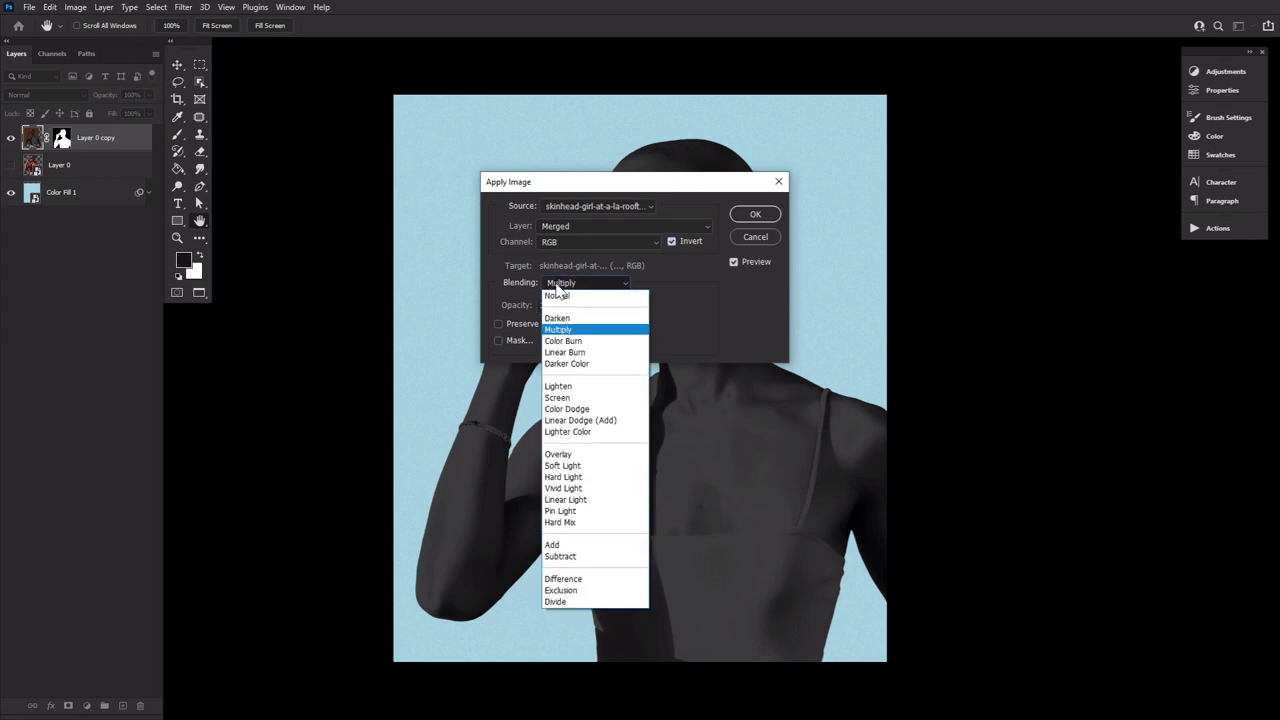
left_click(562, 579)
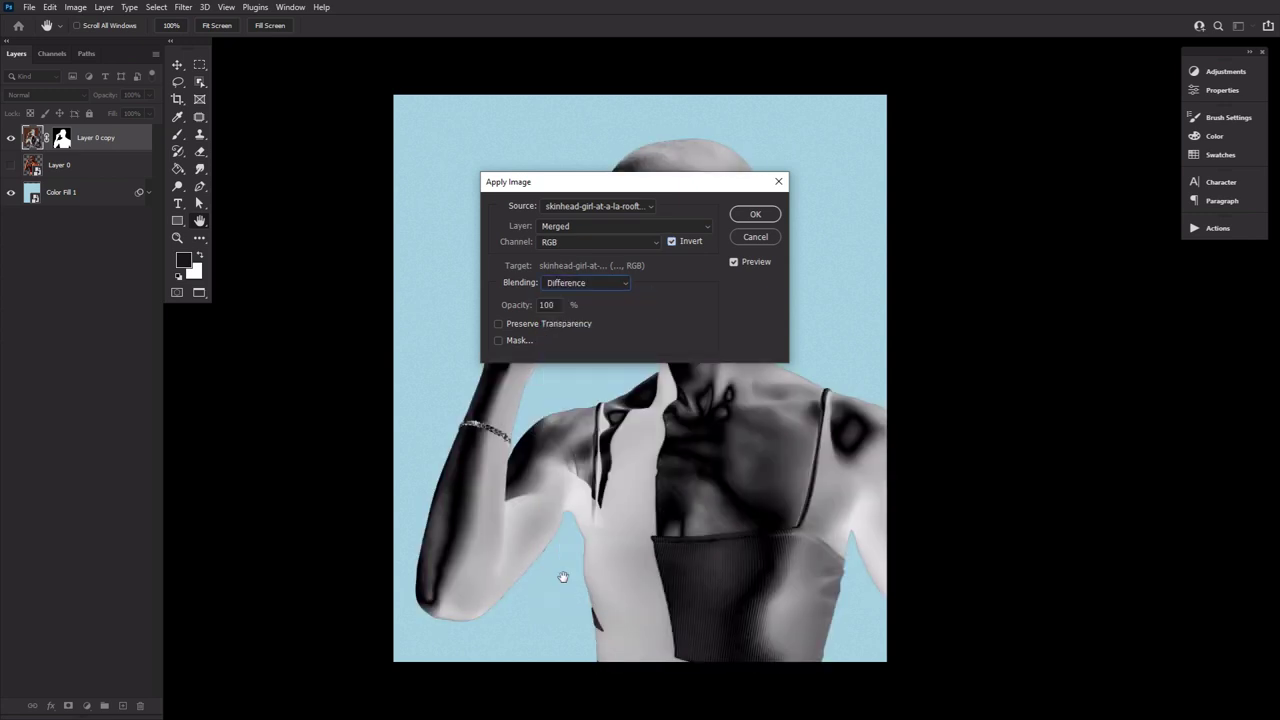
left_click(755, 214)
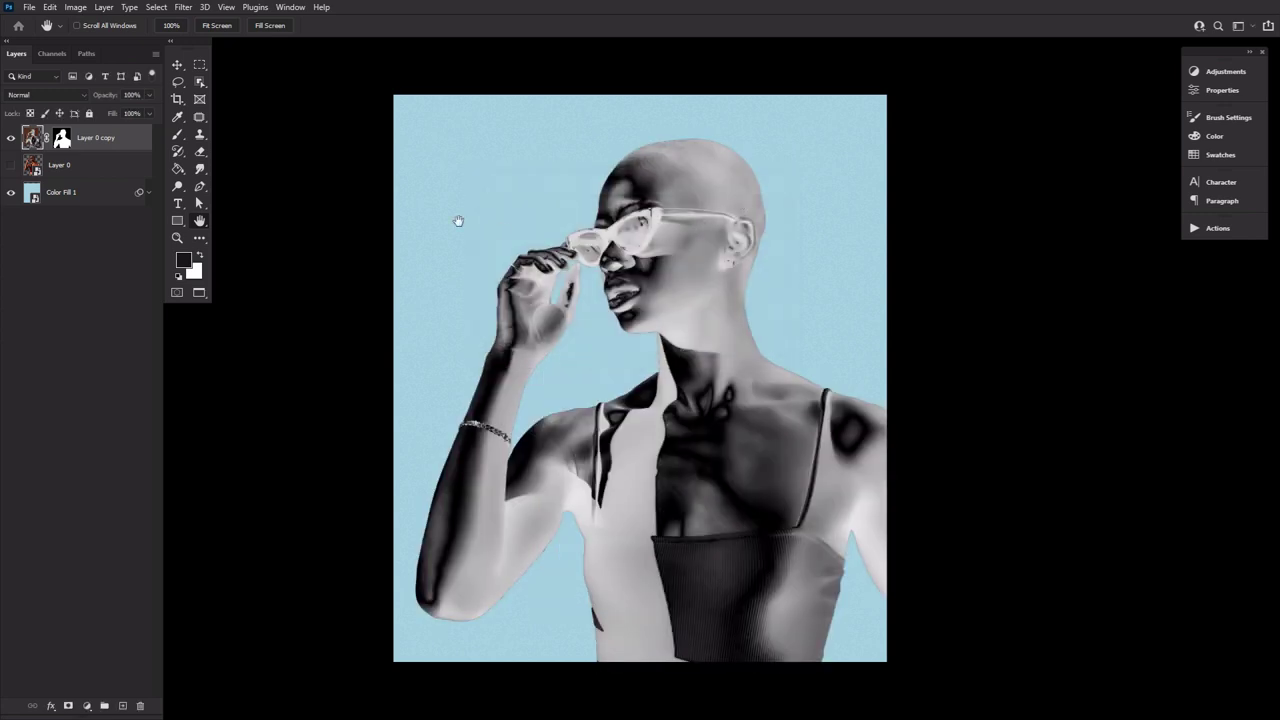
Run a second identical inverted Difference Apply Image pass for the chrome look.
left_click(77, 8)
left_click(100, 192)
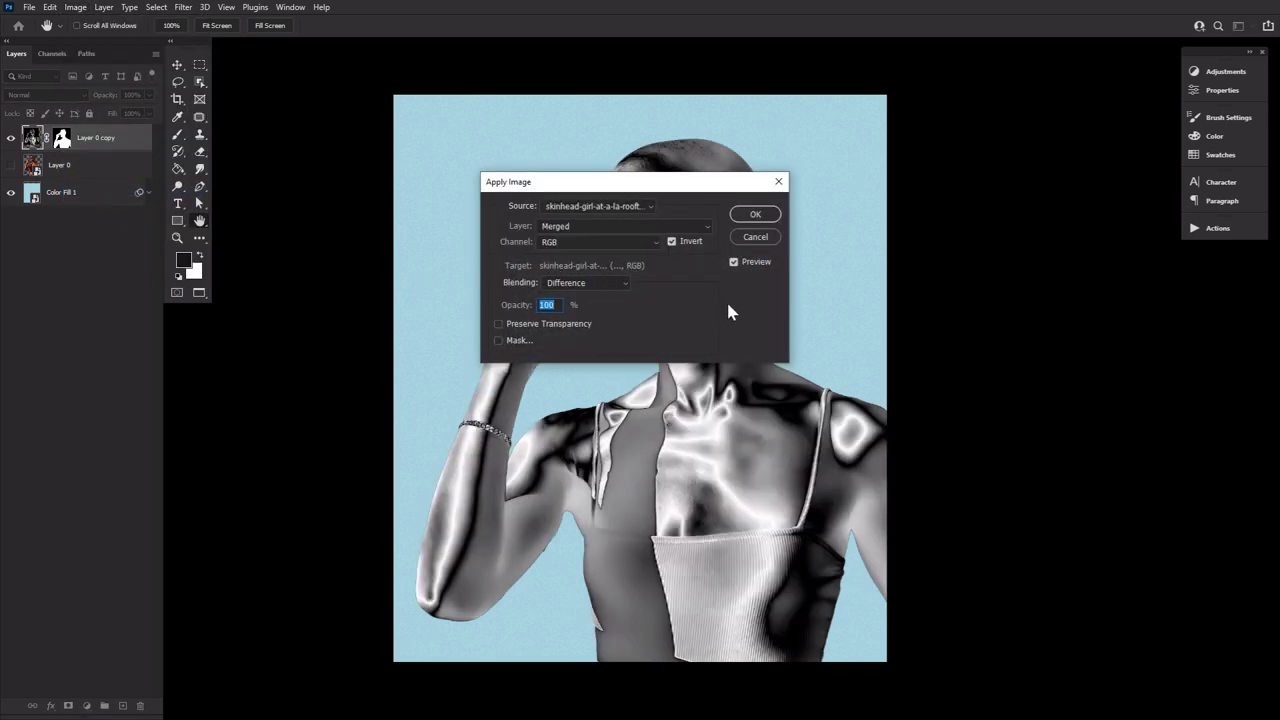
left_click(757, 214)
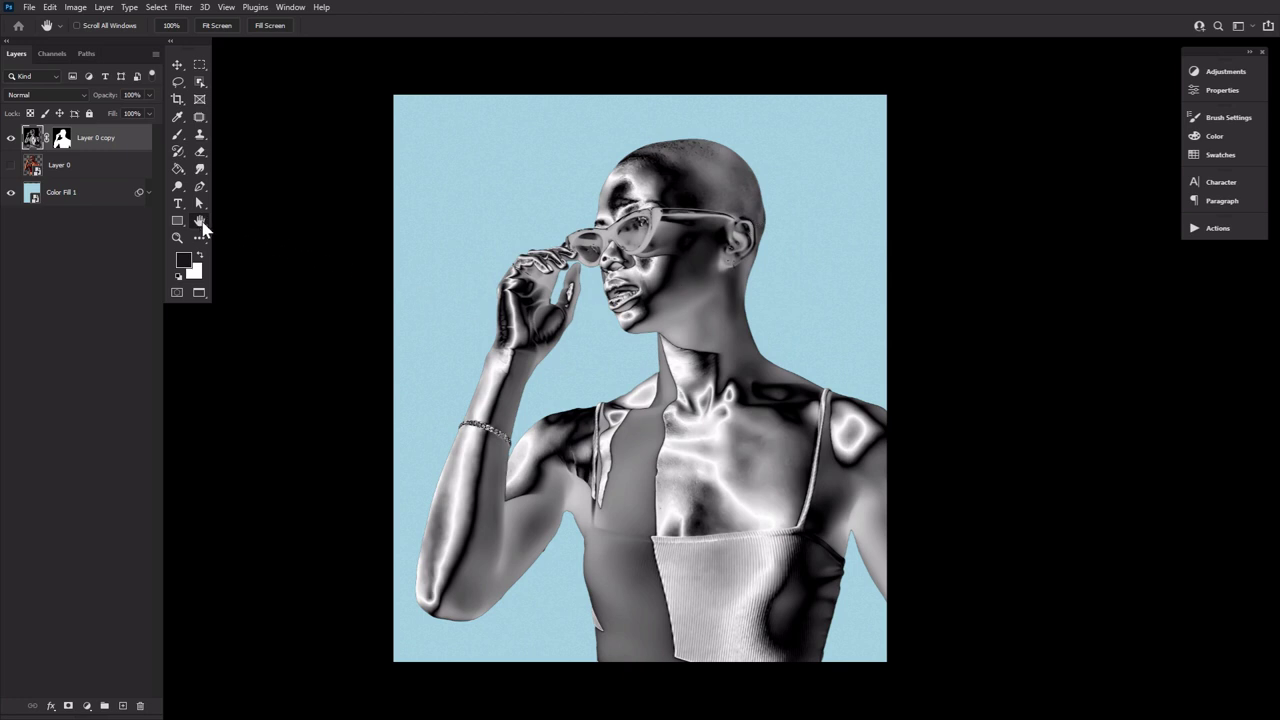
Draw a Lasso selection around the head with a 50 px feather.
left_click(179, 84)
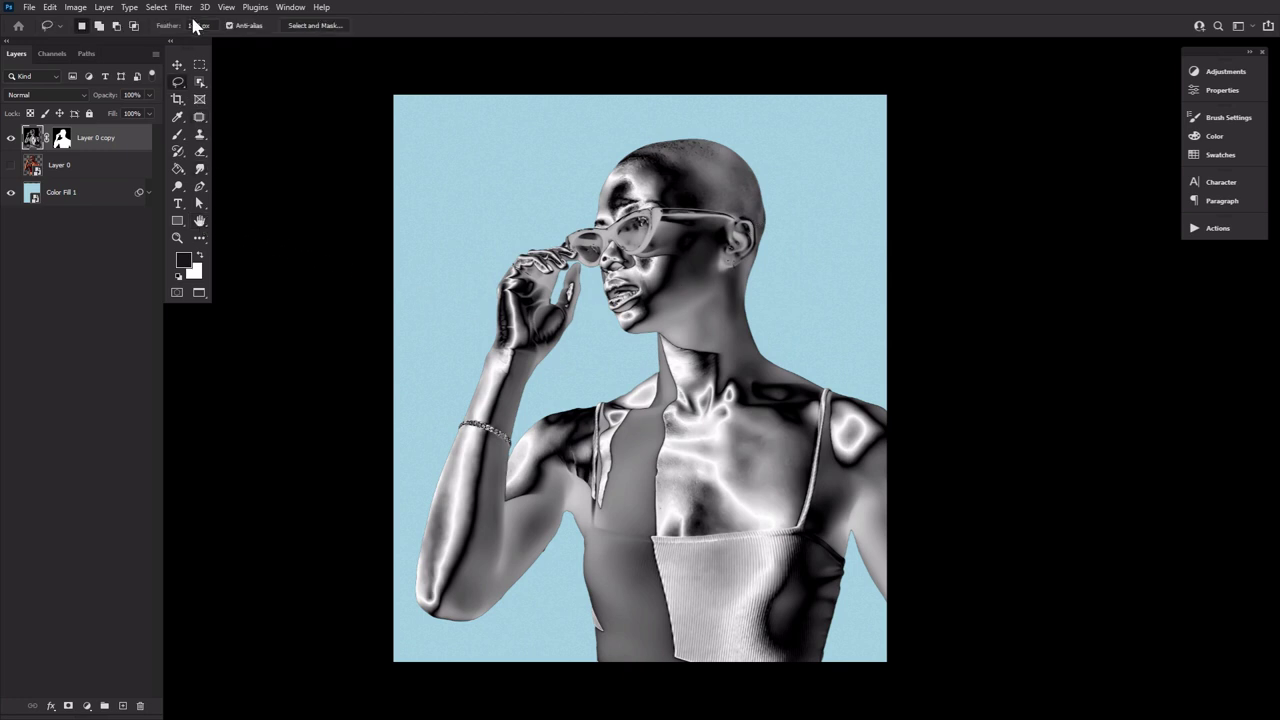
type("50")
mouse_move(604, 131)
left_mouse_down()
mouse_move(638, 113)
mouse_move(769, 131)
mouse_move(838, 240)
mouse_move(817, 350)
mouse_move(792, 365)
mouse_move(640, 336)
mouse_move(688, 238)
mouse_move(662, 168)
left_mouse_up()
Run Apply Image on the selected head, deselect, and add an empty Layer 1.
left_click(76, 7)
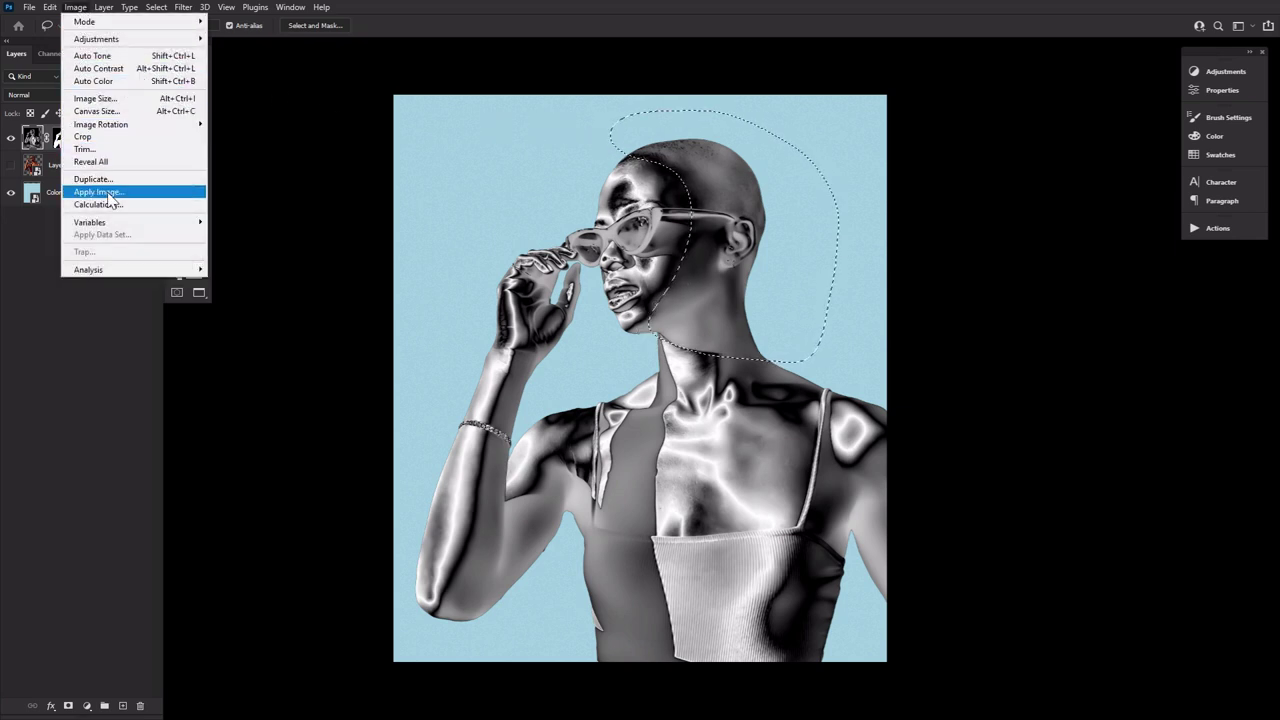
left_click(98, 191)
left_click_drag(688, 185, 404, 350)
left_click(475, 371)
key("ctrl+d")
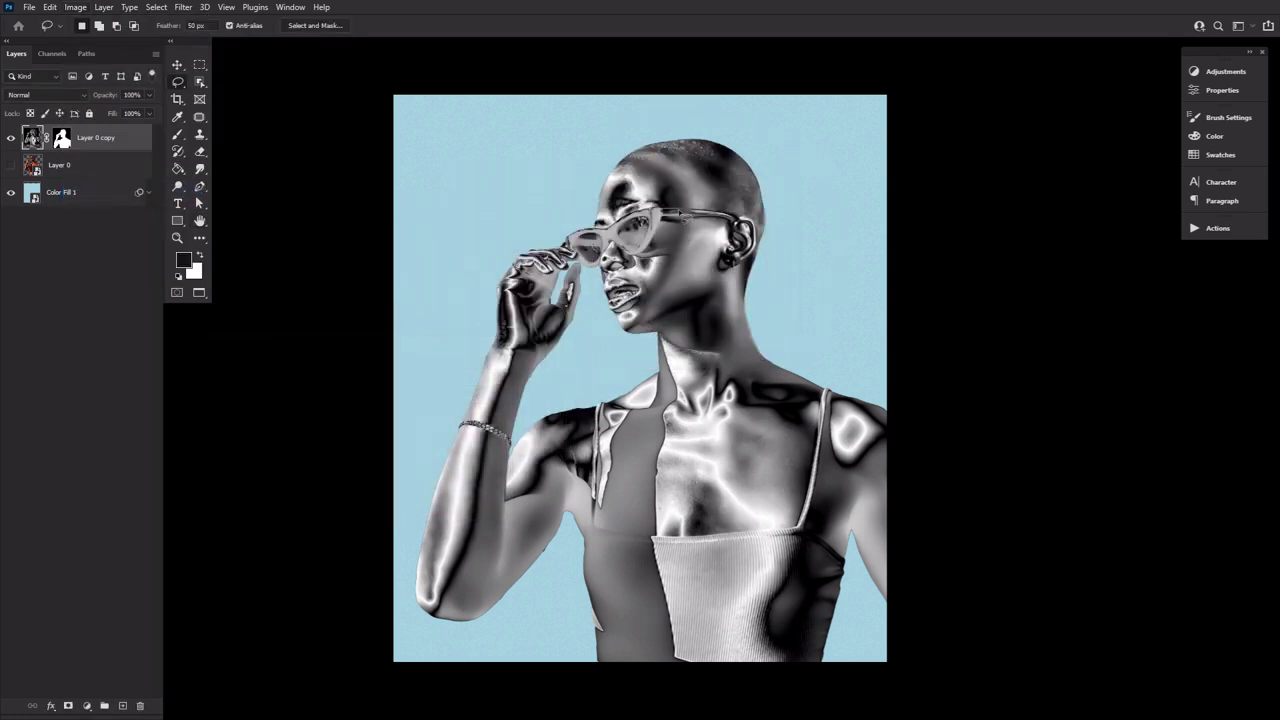
left_click(122, 706)
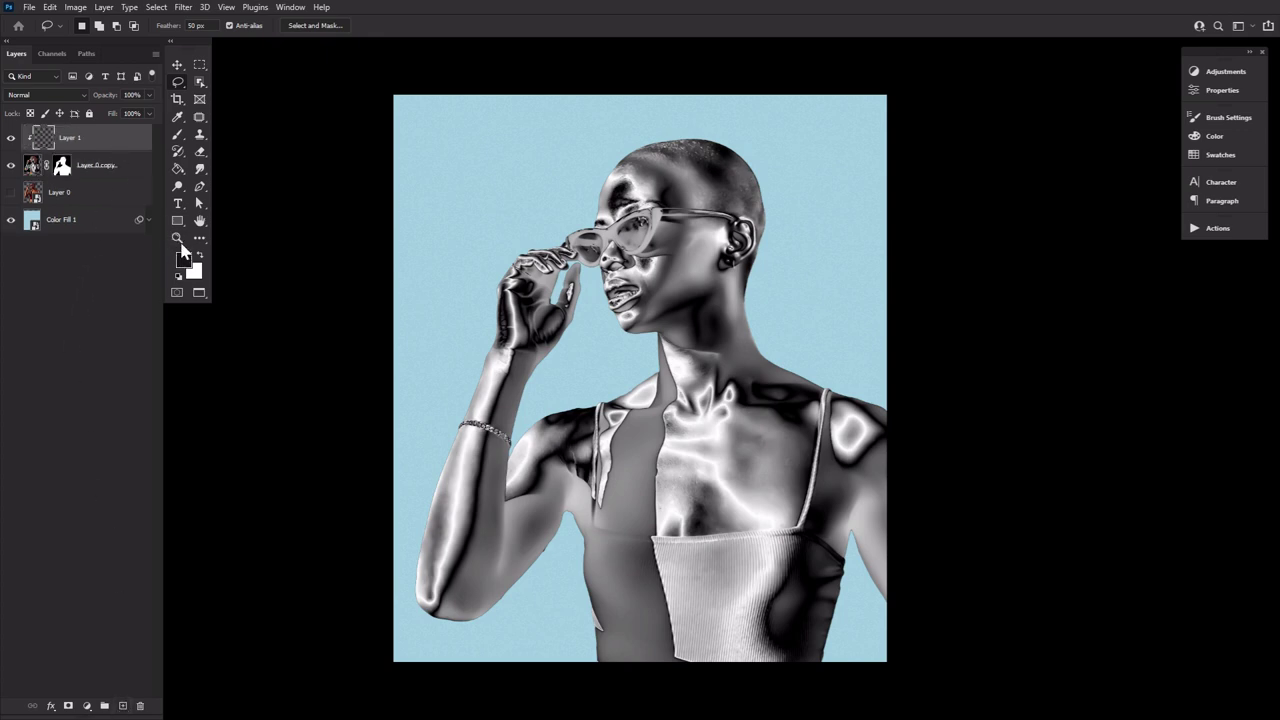
Zoom into the face and paint small white highlight dabs on the nose and ear on Layer 1.
left_click(177, 238)
left_click_drag(640, 245, 730, 245)
left_click(200, 259)
key("b")
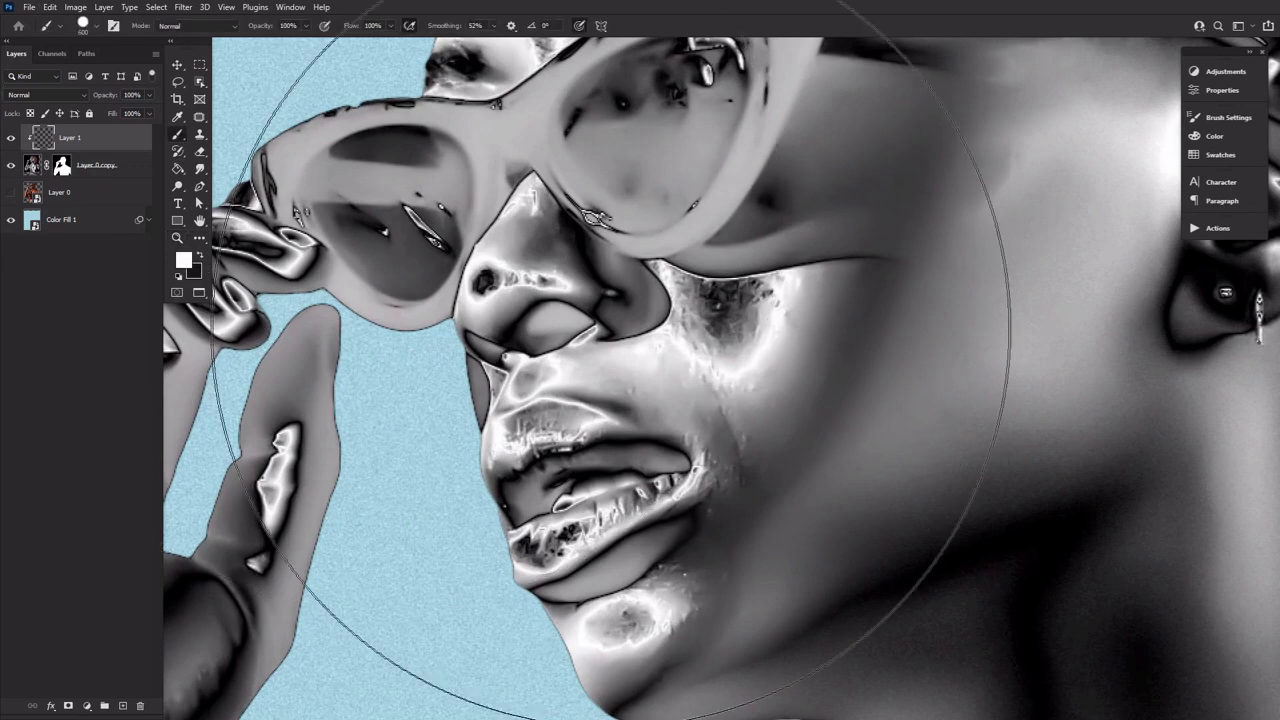
key("[")
key("[")
key("[")
key("[")
key("[")
key("[")
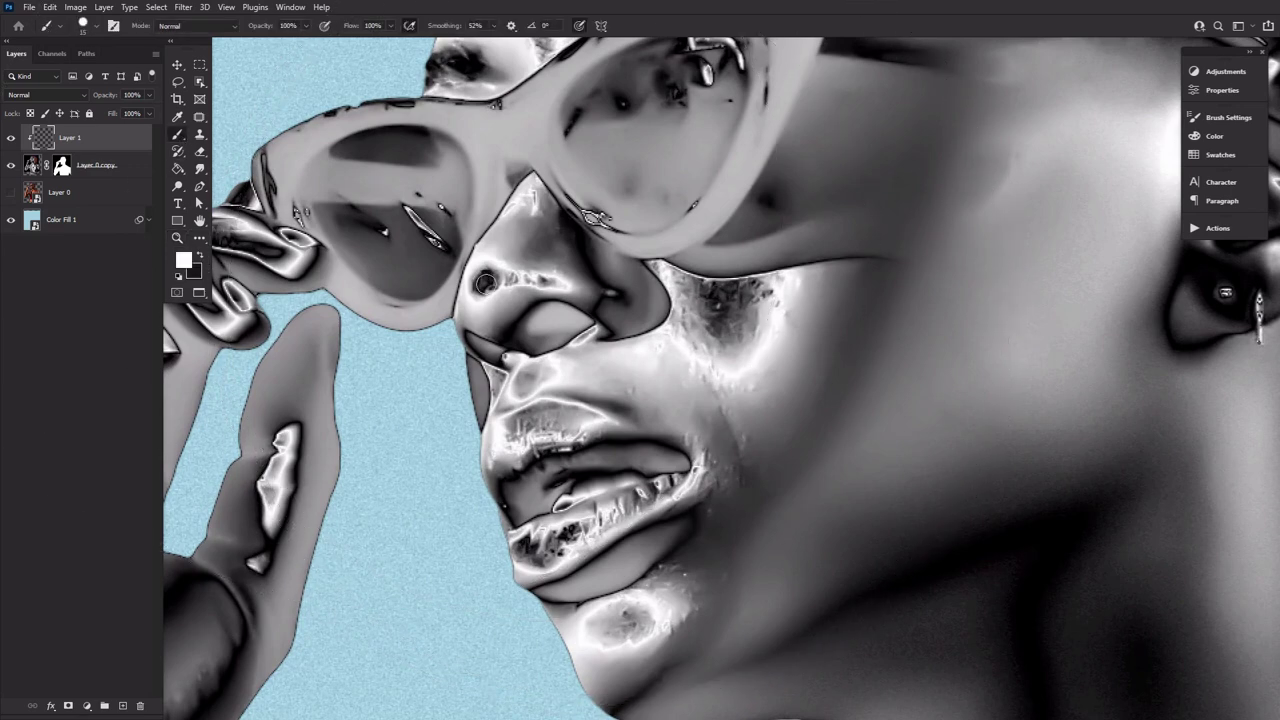
left_click(484, 278)
left_click(86, 28)
left_click(479, 289)
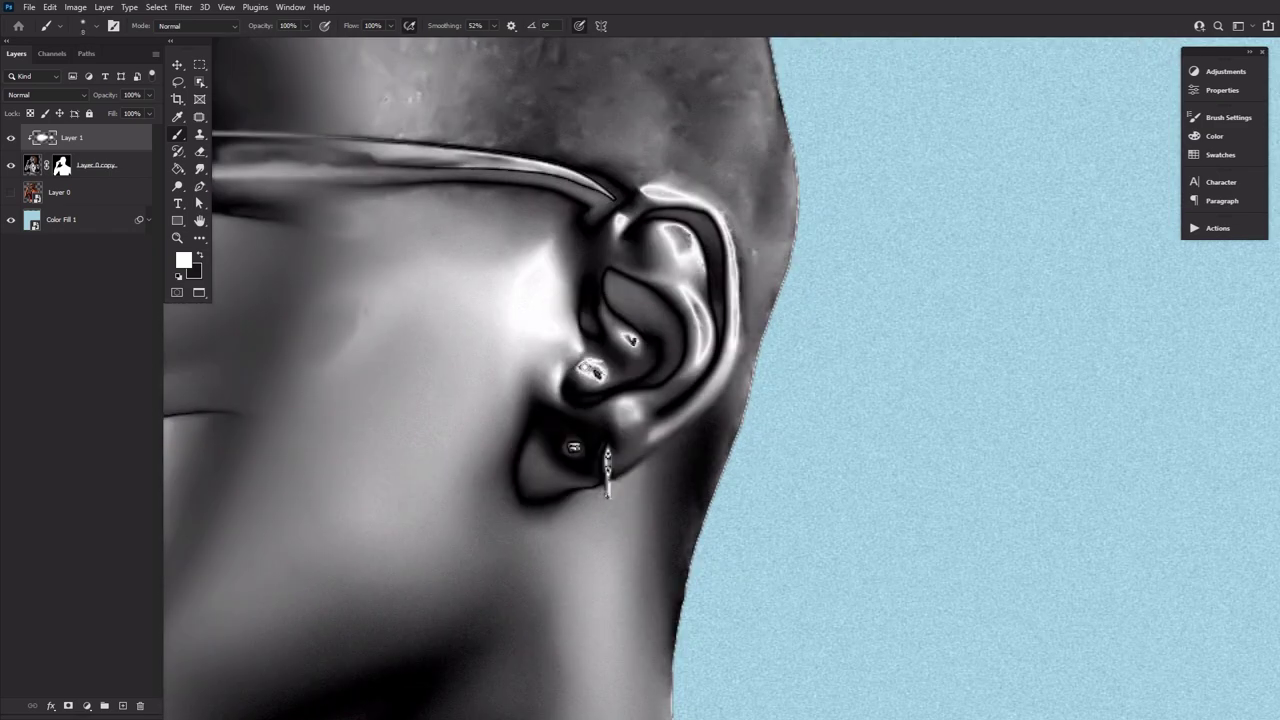
left_click(592, 372)
left_click(629, 339)
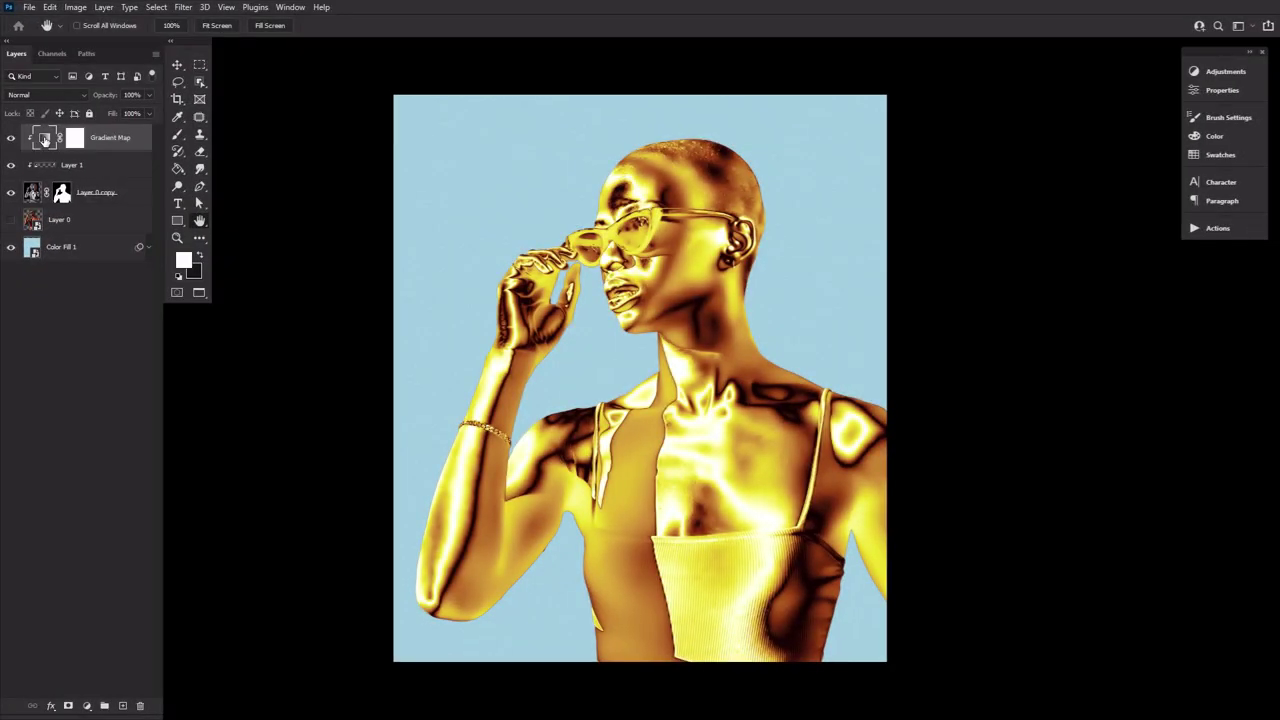
Open the Gradient Map's gradient and accept its dark-brown-to-yellow-to-white gold stops.
double_click(44, 140)
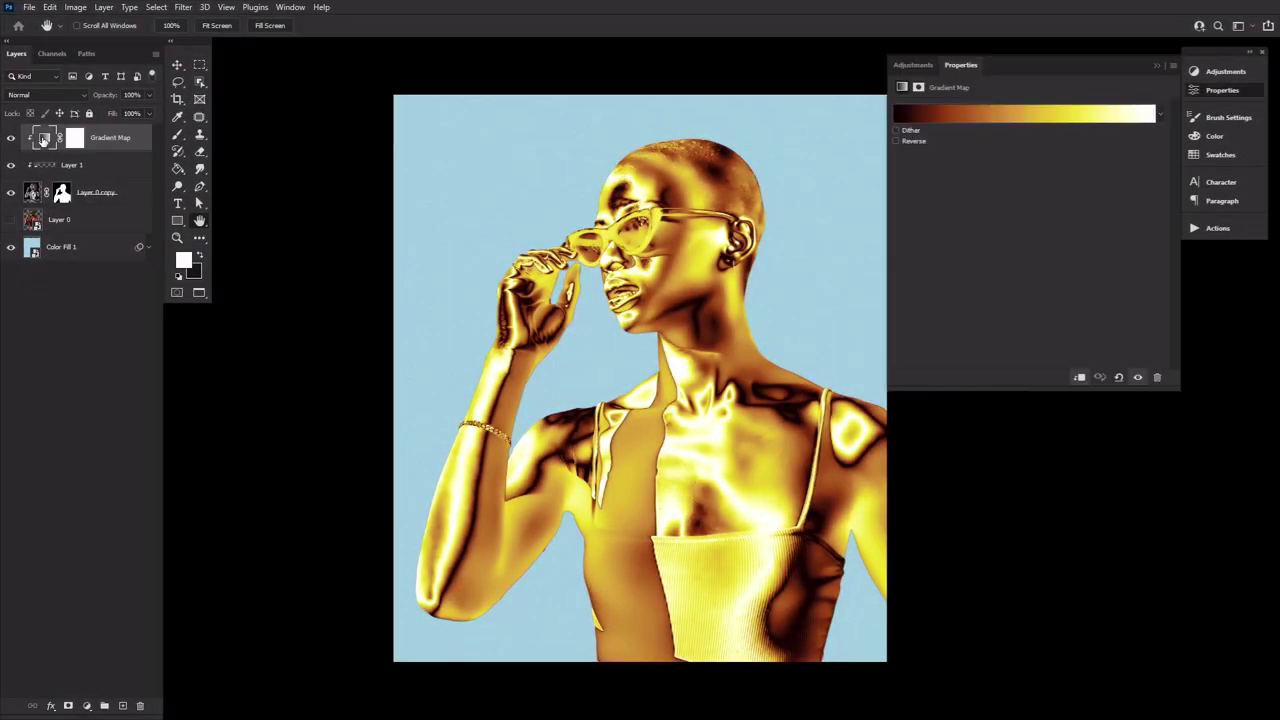
left_click(1016, 118)
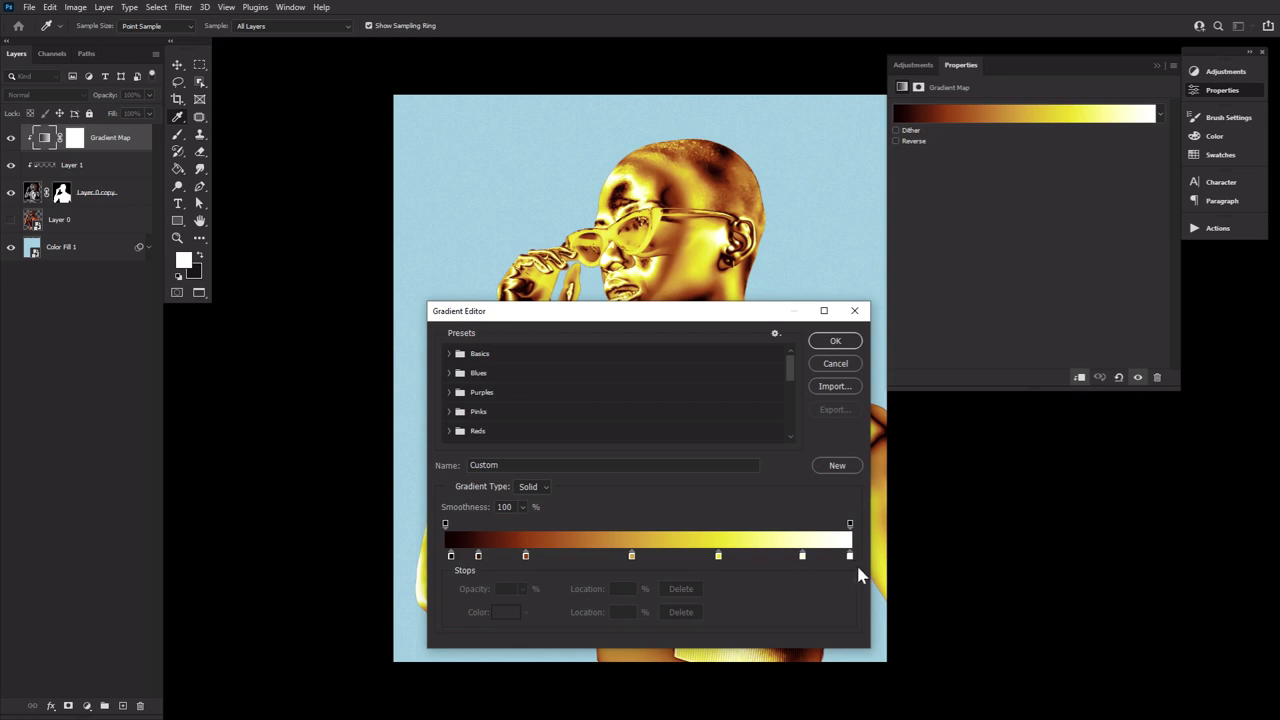
left_click(829, 343)
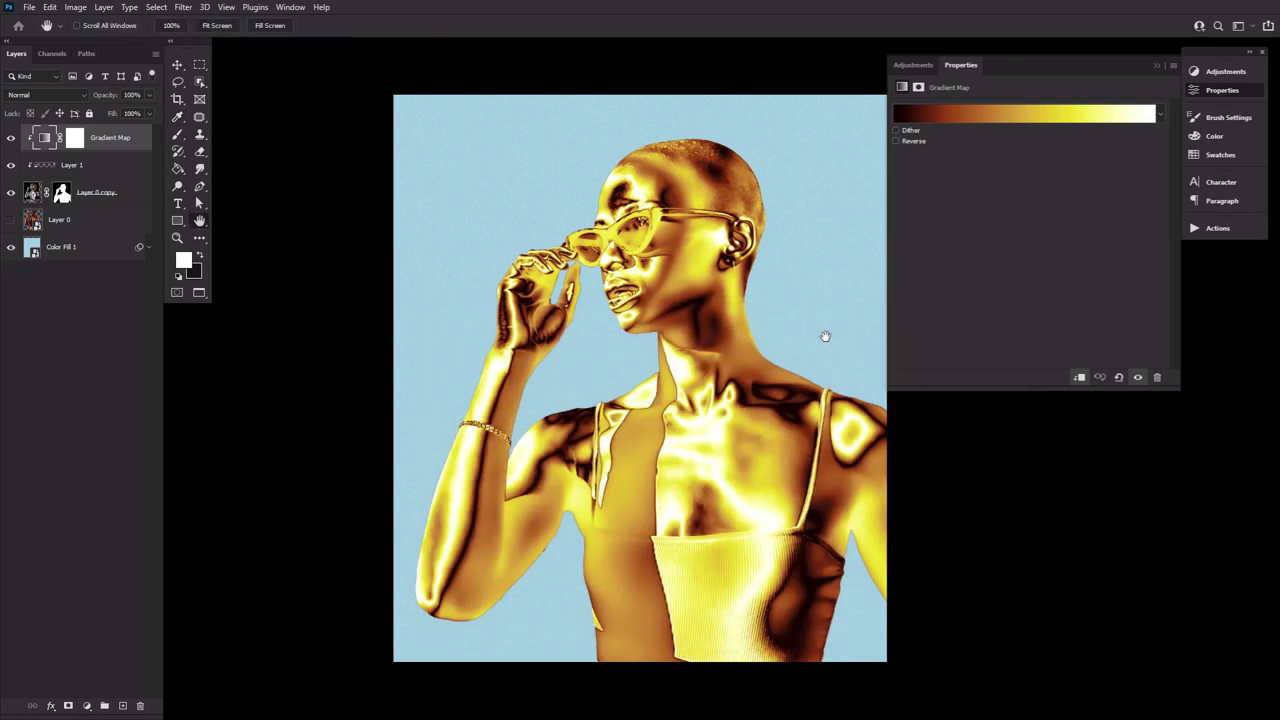
Close the gradient settings and toggle the Gradient Map off and on to compare.
left_click(1216, 95)
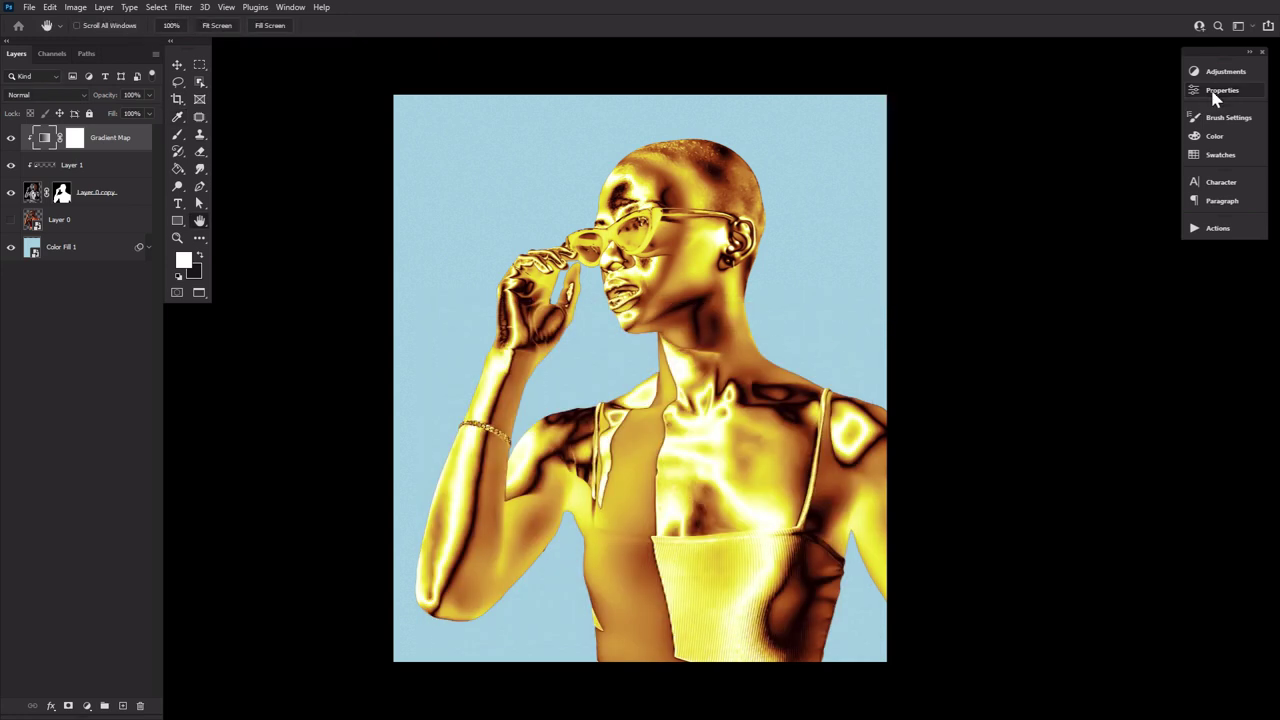
left_click(11, 138)
left_click(11, 138)
Add a Levels adjustment above Layer 1 with input levels 16, 0.85 and 241.
left_click(99, 171)
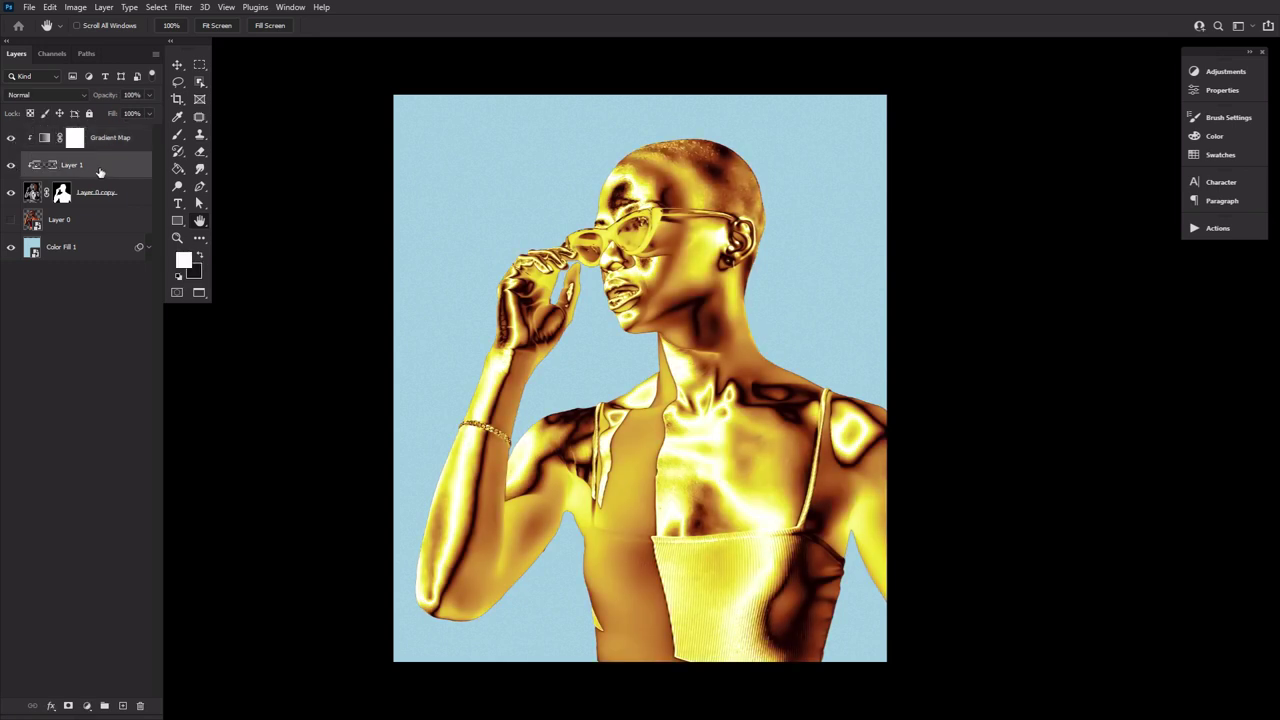
left_click(1218, 74)
left_click(941, 102)
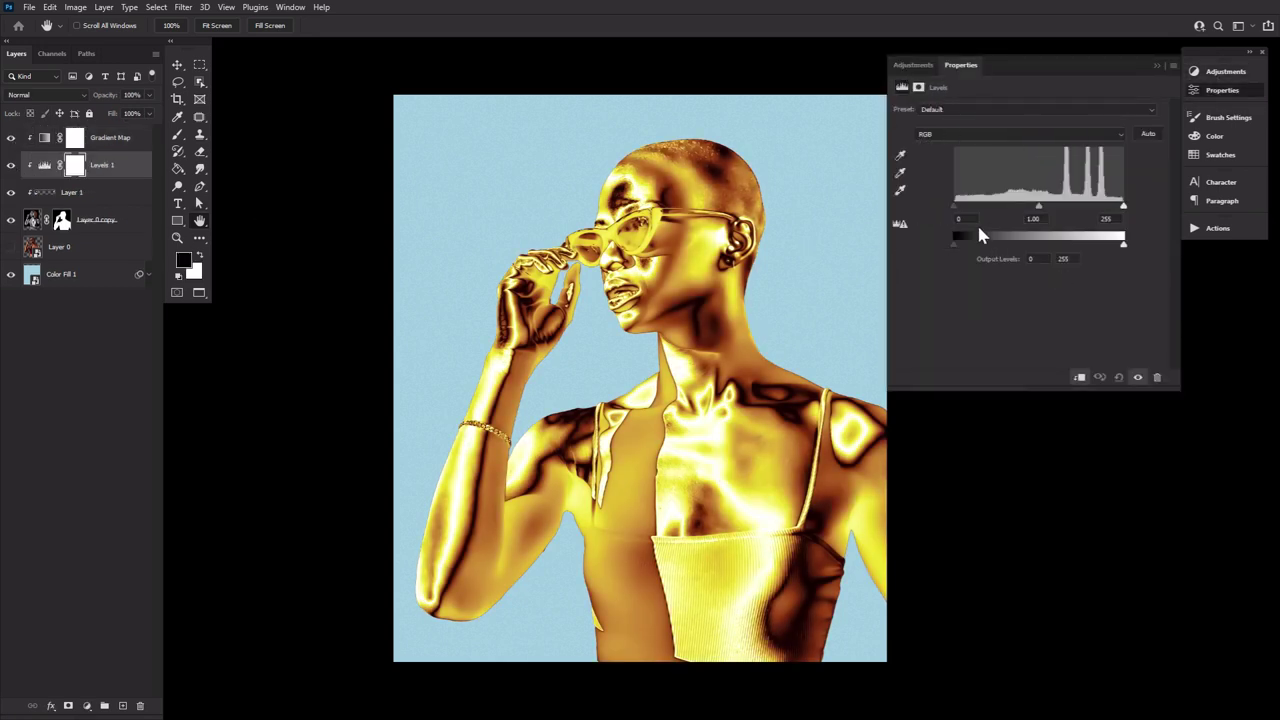
left_click_drag(955, 210, 962, 208)
mouse_move(1124, 207)
left_mouse_down()
mouse_move(1034, 210)
mouse_move(1050, 214)
left_mouse_up()
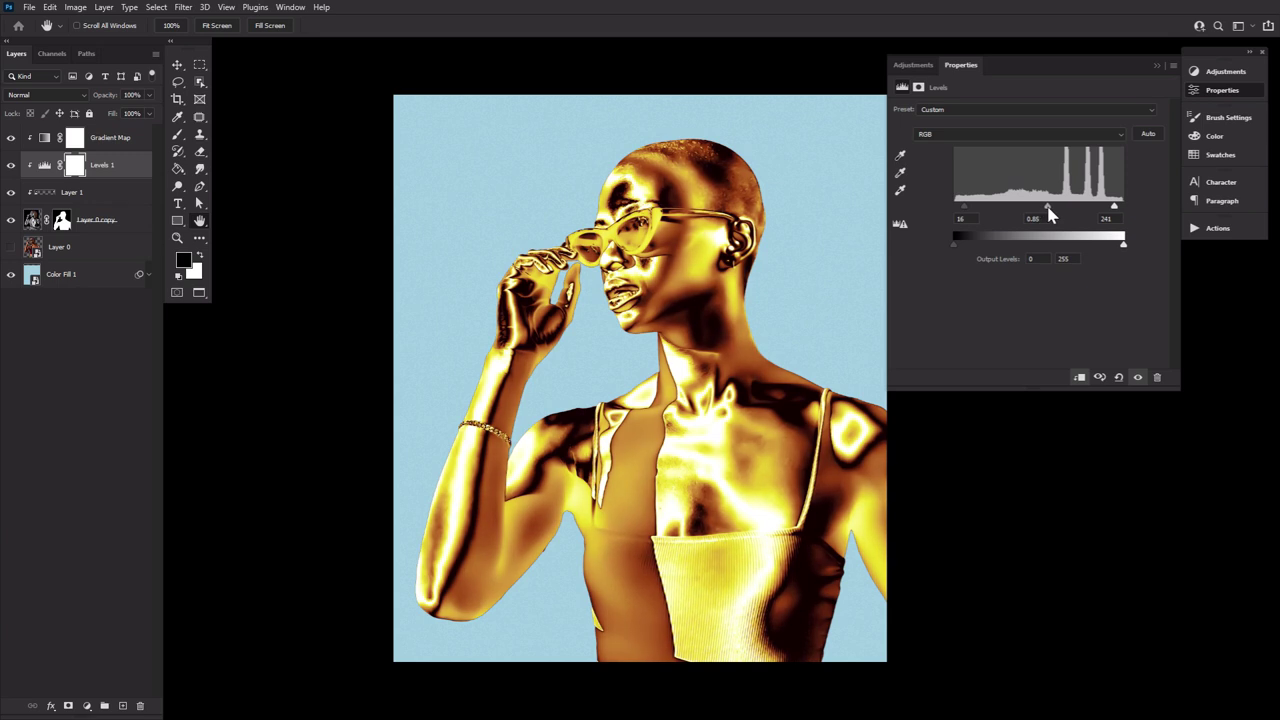
left_click(1224, 92)
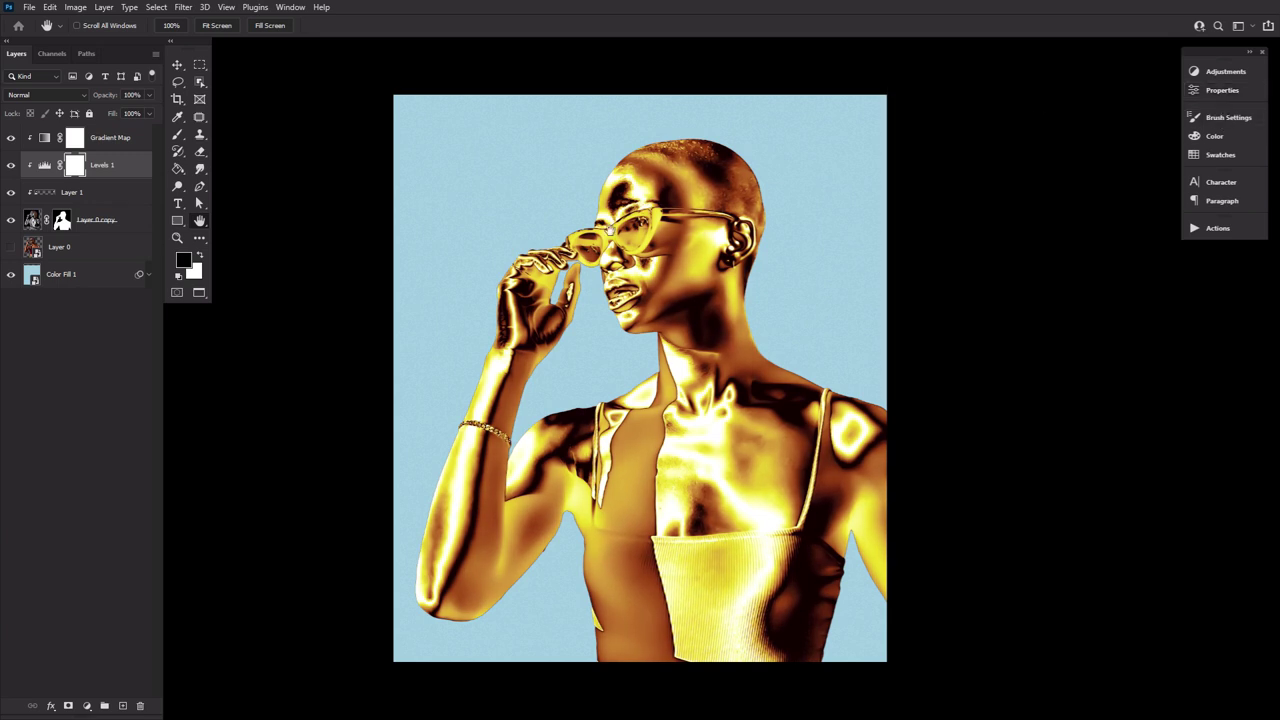
left_click(118, 196)
Add Layer 2 just below the Gradient Map and set its blend mode to Overlay.
left_click(123, 705)
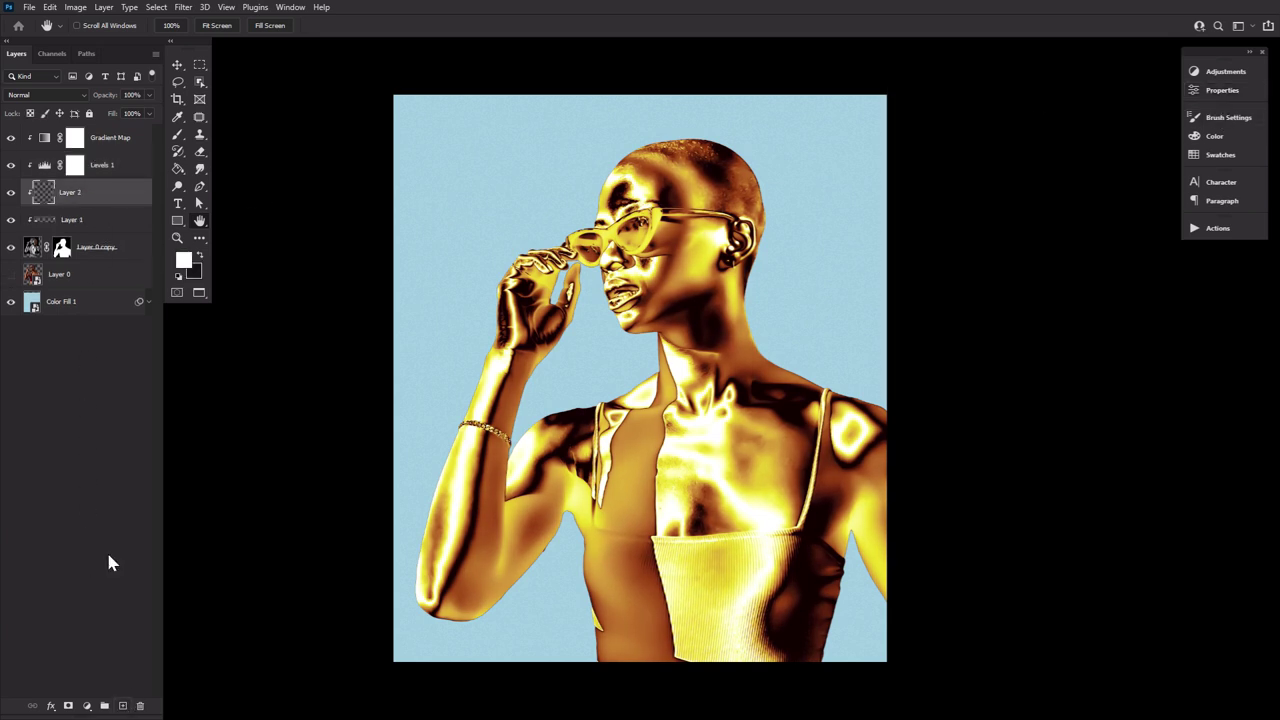
left_click_drag(113, 195, 115, 161)
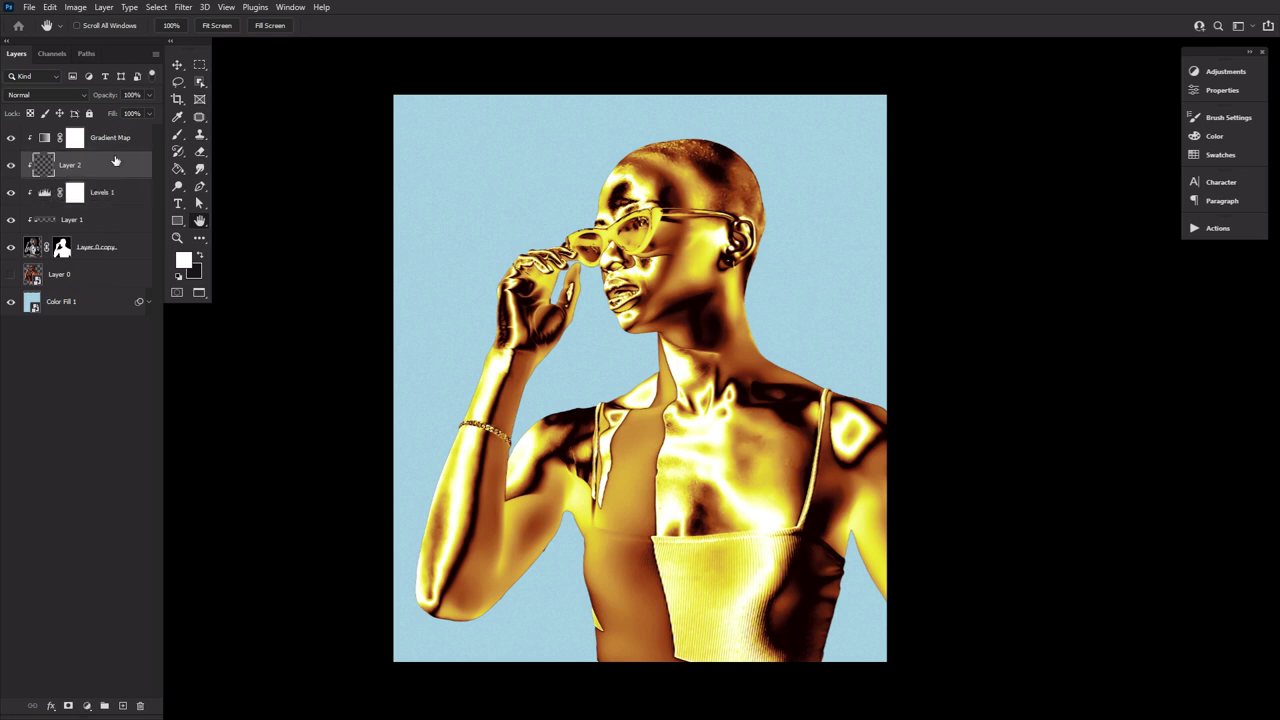
left_click(45, 94)
left_click(60, 254)
Paint a white glow around the head and black shading along the raised arm on Layer 2.
left_click(177, 136)
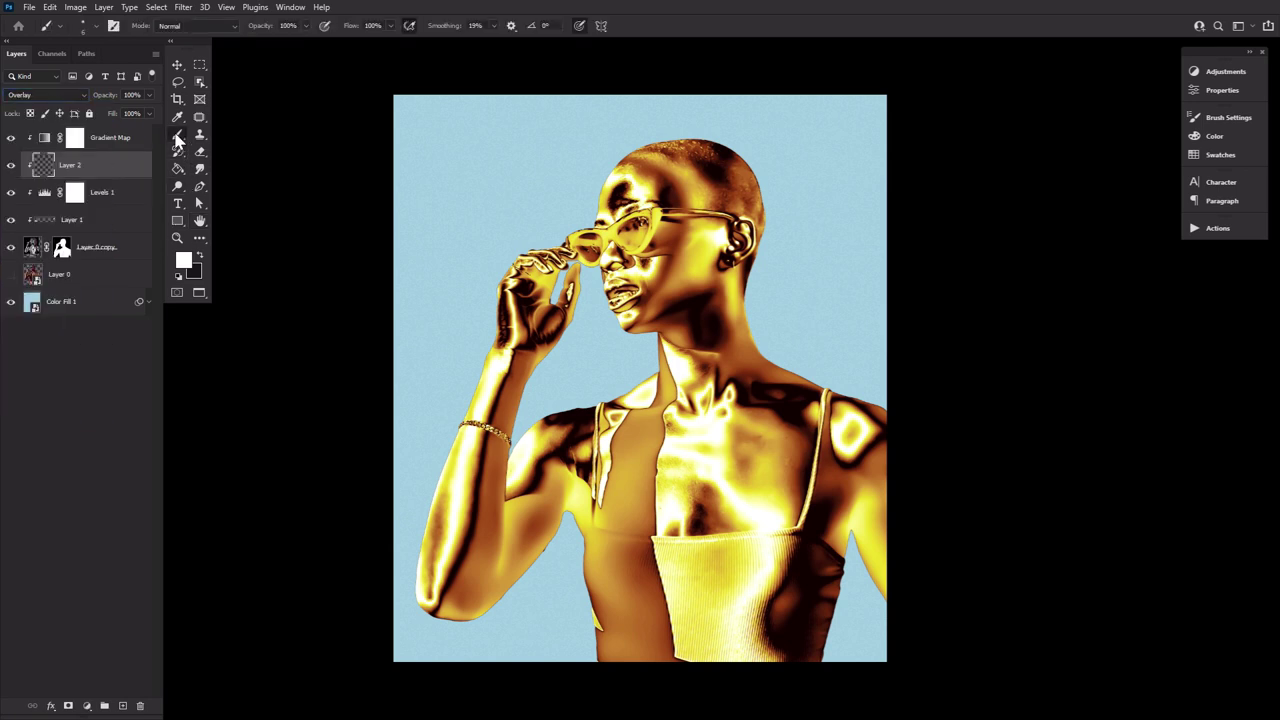
key("bracketright")
key("bracketright")
key("bracketright")
key("bracketright")
key("bracketright")
key("bracketright")
left_click(677, 143)
key("bracketleft")
key("bracketleft")
key("bracketleft")
key("bracketleft")
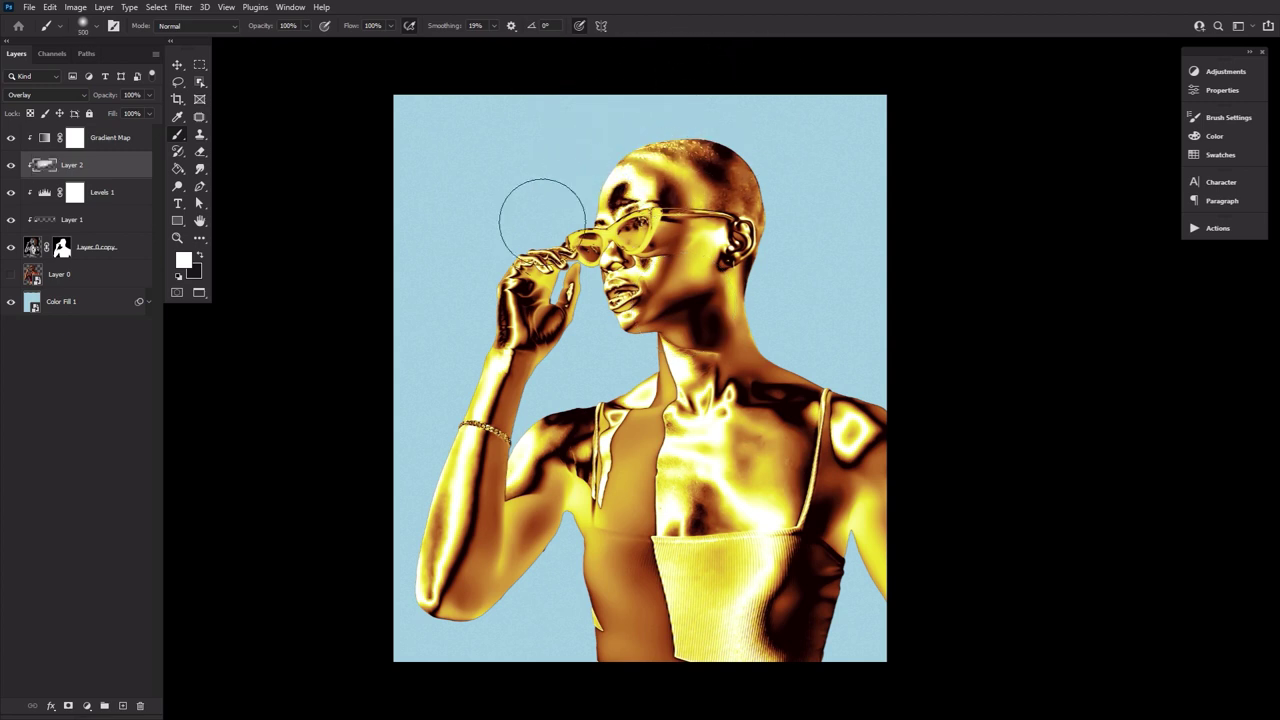
key("x")
key("bracketleft")
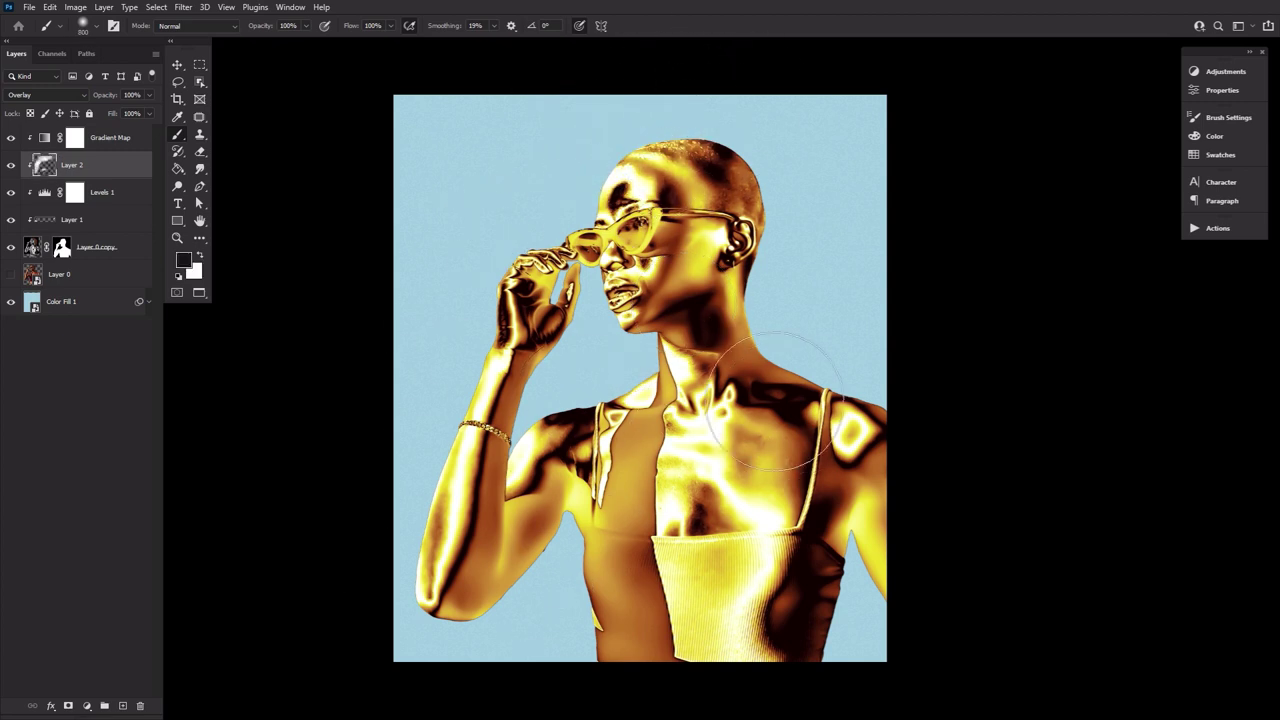
left_click_drag(772, 435, 857, 590)
key("x")
key("bracketleft")
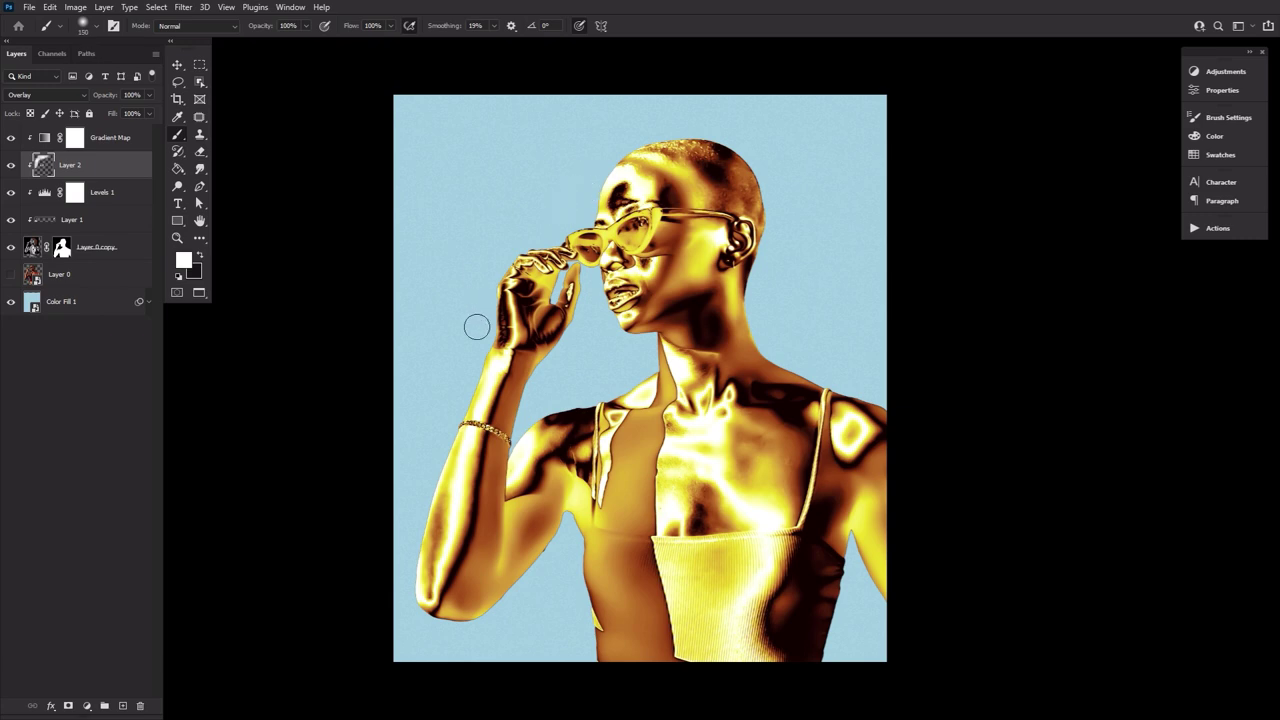
key("r")
left_click_drag(466, 354, 560, 560)
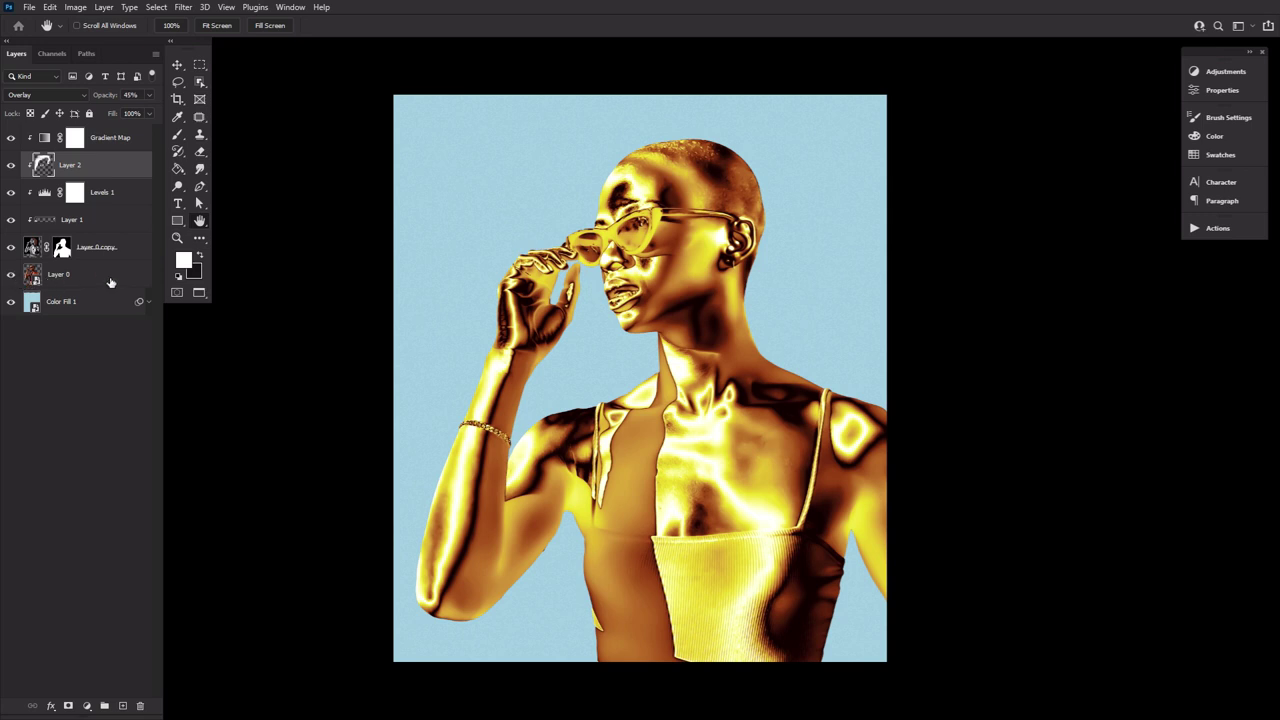
Select the Layer 0 copy, choose a brush and zoom into the torso.
left_click(62, 248)
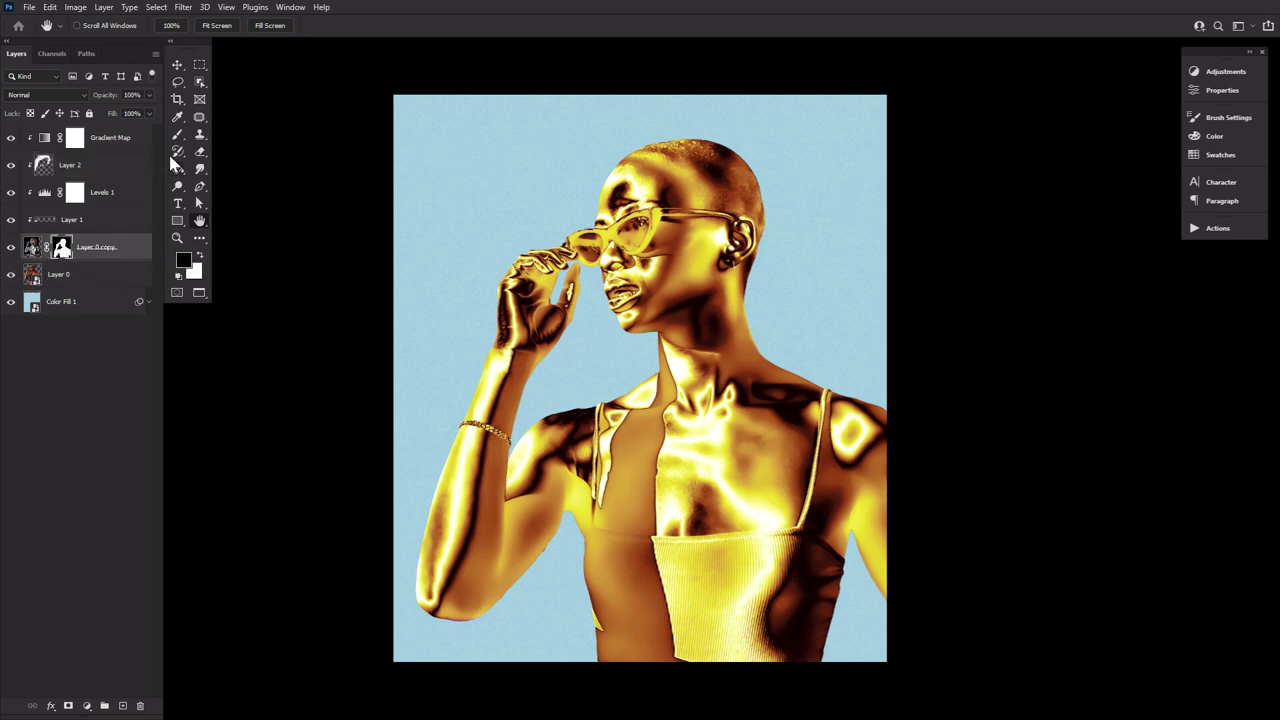
left_click(176, 146)
left_click(85, 27)
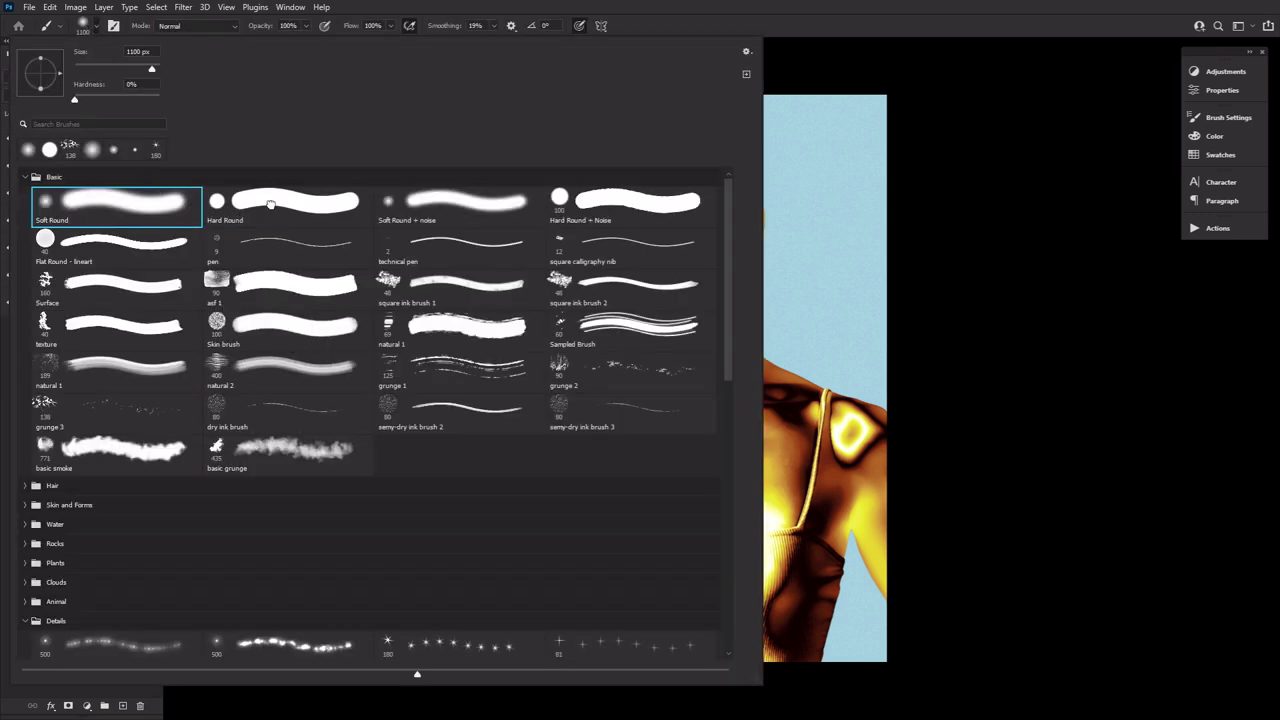
double_click(270, 204)
left_click(178, 240)
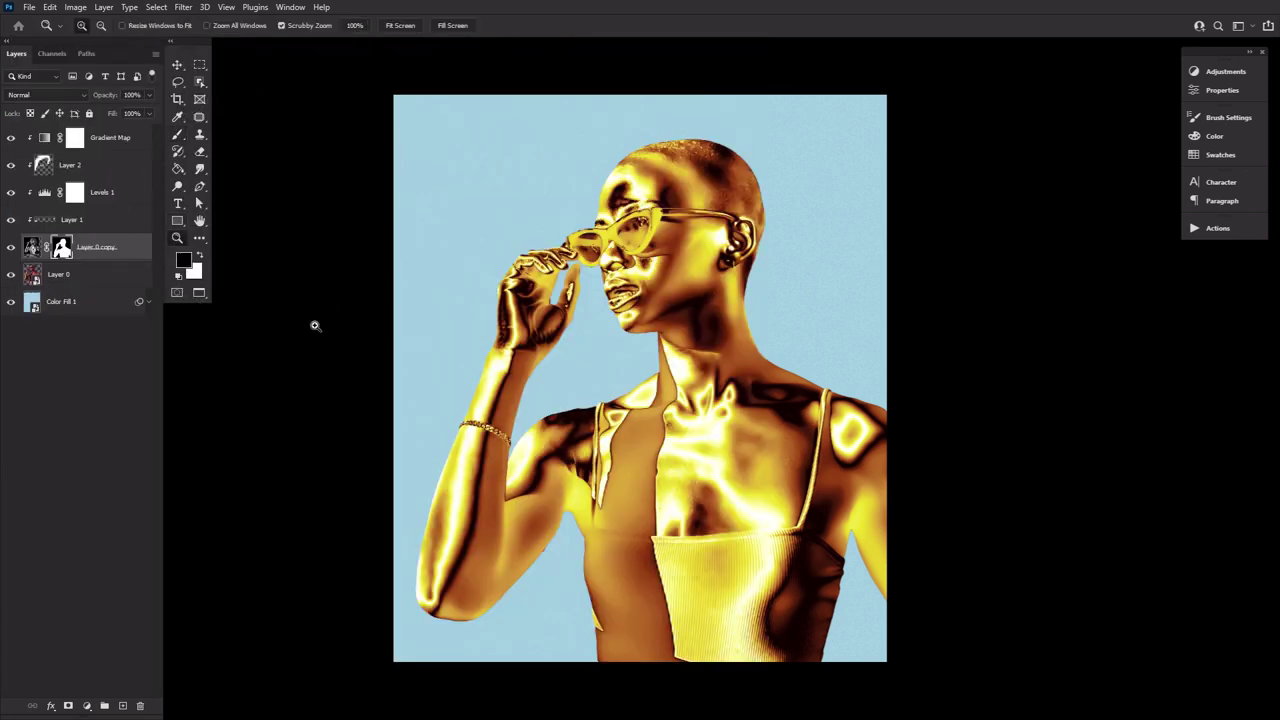
left_click(849, 700)
left_click(771, 683)
Paint the red back onto the bottom and lower part of the top.
left_click(176, 140)
left_click_drag(380, 615, 883, 615)
key("bracketleft")
key("bracketleft")
mouse_move(380, 540)
left_mouse_down()
mouse_move(814, 491)
mouse_move(711, 343)
left_mouse_up()
mouse_move(700, 560)
left_mouse_down()
mouse_move(727, 172)
mouse_move(680, 400)
mouse_move(700, 560)
mouse_move(668, 300)
mouse_move(705, 640)
left_mouse_up()
Rotate the canvas view and paint the drawstring and the top's edge back to red.
key("r")
mouse_move(650, 660)
left_mouse_down()
mouse_move(341, 315)
mouse_move(320, 330)
left_mouse_up()
key("b")
left_click_drag(505, 380, 500, 662)
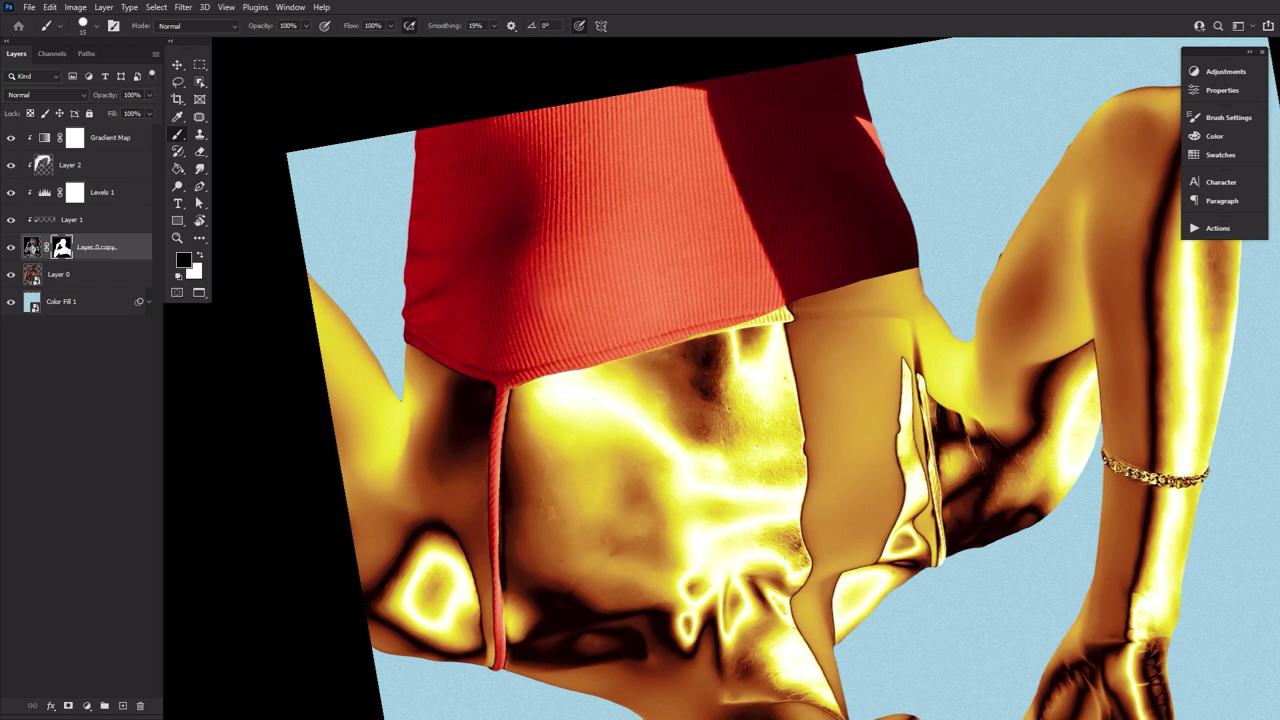
key("r")
mouse_move(509, 384)
left_mouse_down()
mouse_move(374, 417)
mouse_move(575, 515)
mouse_move(549, 603)
mouse_move(478, 625)
left_mouse_up()
key("b")
left_click_drag(290, 420, 436, 562)
Extend the red down the drawstring and paint black over the tan chest strip.
key("x")
key("x")
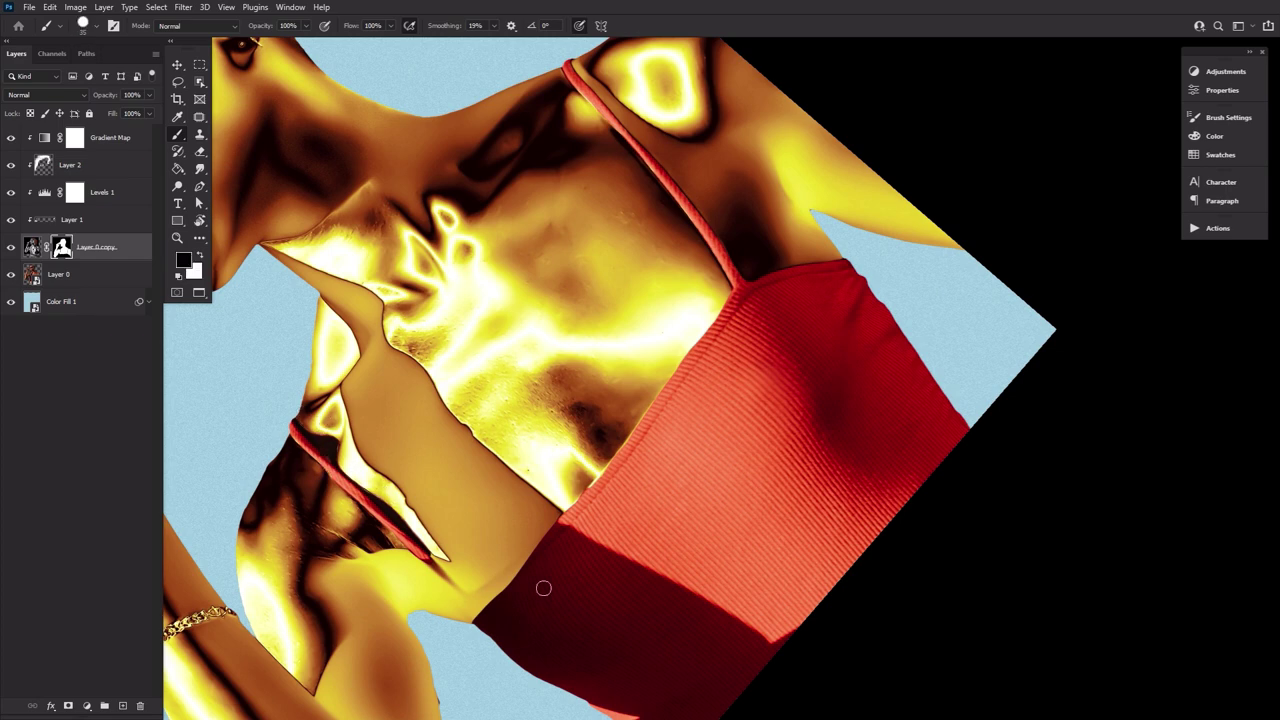
left_click_drag(535, 590, 395, 410)
key("r")
mouse_move(395, 410)
left_mouse_down()
mouse_move(520, 300)
mouse_move(447, 408)
mouse_move(390, 620)
mouse_move(403, 474)
mouse_move(400, 560)
left_mouse_up()
key("b")
Softly darken the armpit and arm with a soft brush at 28% flow.
scroll(433, 651, "down", 5)
scroll(433, 651, "right", 5)
scroll(433, 651, "left", 10)
left_click(94, 25)
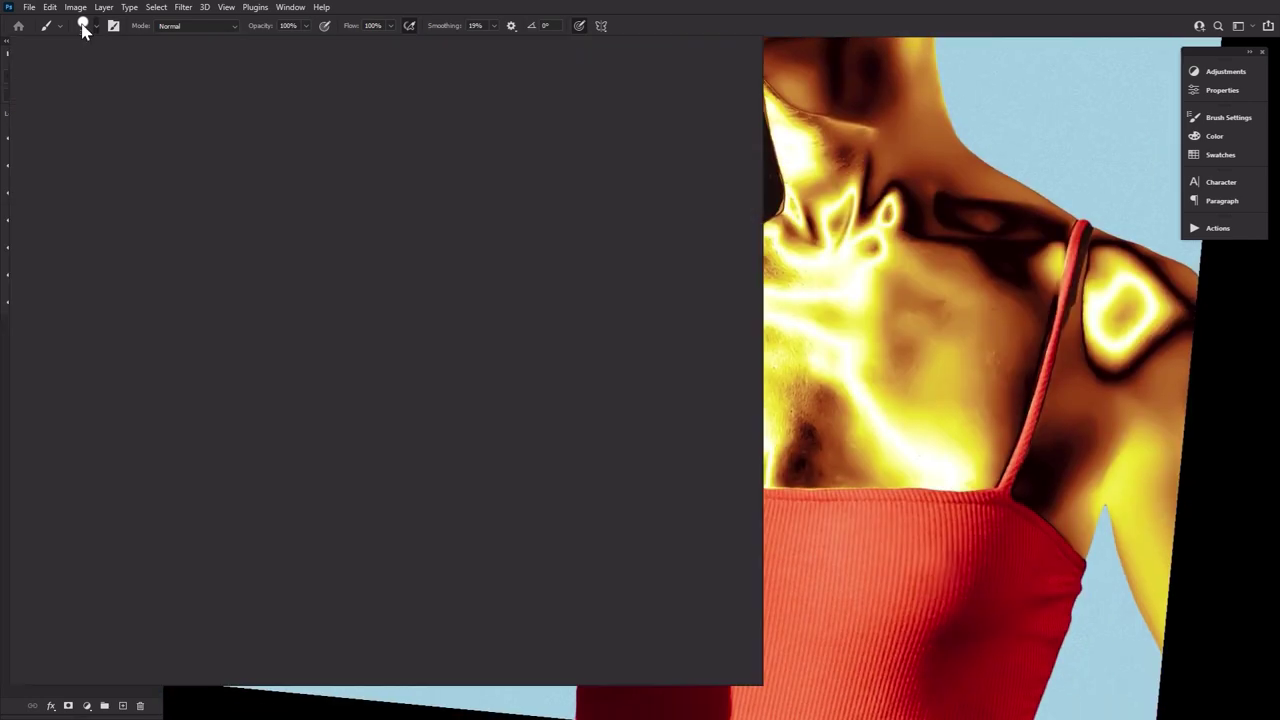
double_click(286, 200)
key("bracketleft")
key("bracketleft")
key("bracketleft")
key("bracketleft")
key("bracketleft")
key("bracketleft")
key("shift+2")
key("shift+8")
mouse_move(533, 482)
left_mouse_down()
mouse_move(597, 499)
mouse_move(329, 658)
mouse_move(465, 531)
mouse_move(544, 485)
mouse_move(663, 463)
left_mouse_up()
Darken the armpit area further with a larger brush.
key("bracketright")
scroll(578, 545, "right", 10)
scroll(578, 545, "down", 1)
mouse_move(578, 545)
left_mouse_down()
mouse_move(637, 395)
mouse_move(529, 571)
left_mouse_up()
Restore the black sunglasses lens, then fit the whole image on screen.
scroll(549, 571, "up", 5)
scroll(549, 571, "left", 5)
left_click(90, 25)
double_click(256, 201)
left_click_drag(360, 420, 425, 460)
double_click(200, 222)
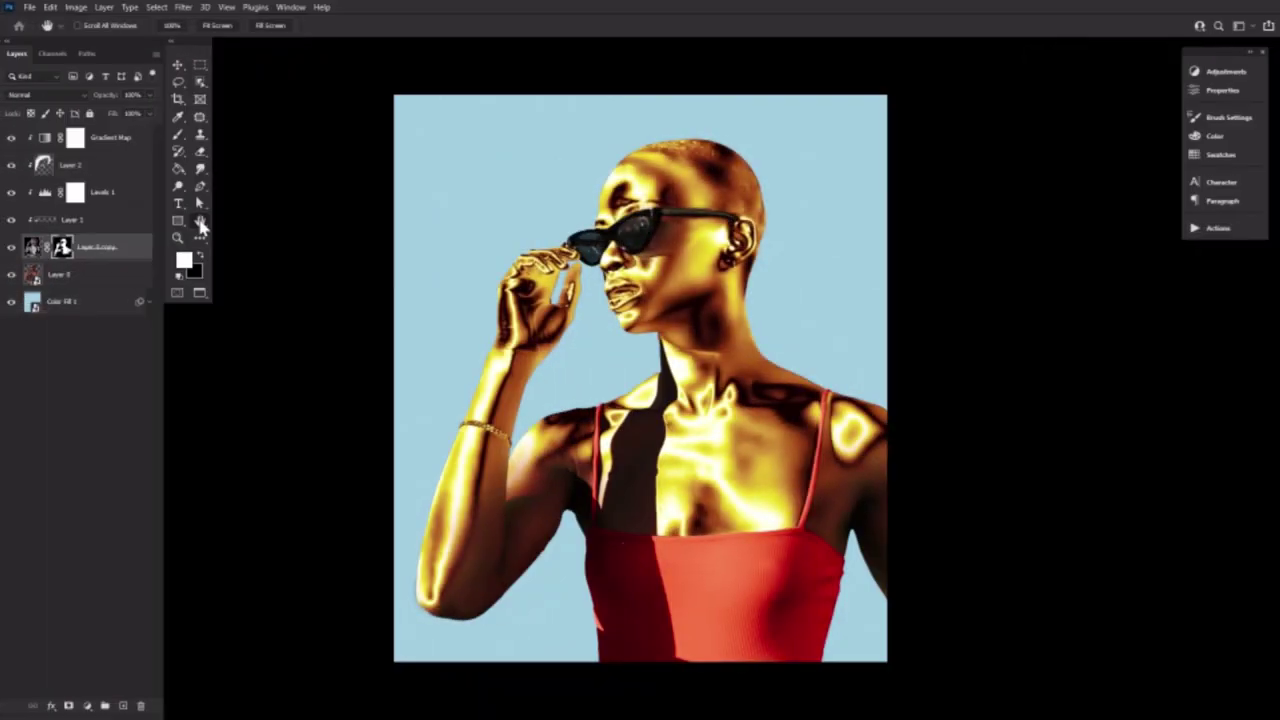
Add Layer 3 in Screen mode and Layer 4 in Overlay mode above the Gradient Map.
left_click(110, 137)
left_click(122, 706)
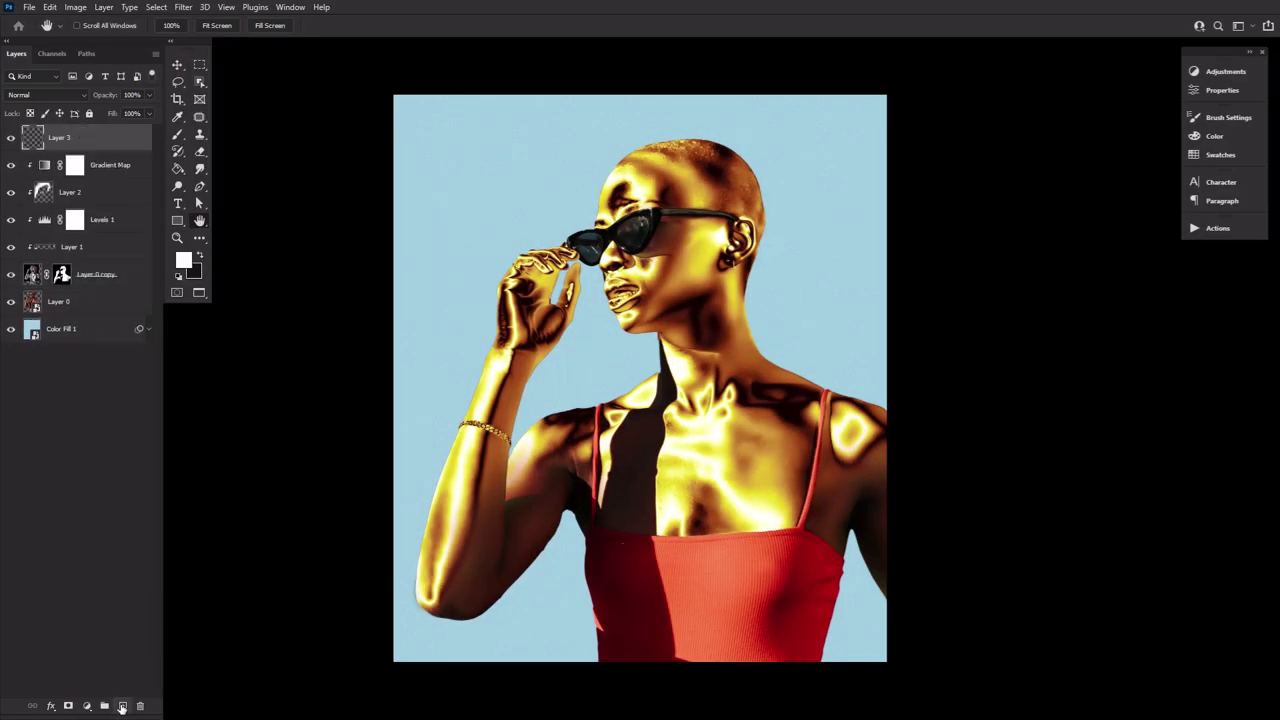
left_click(122, 706)
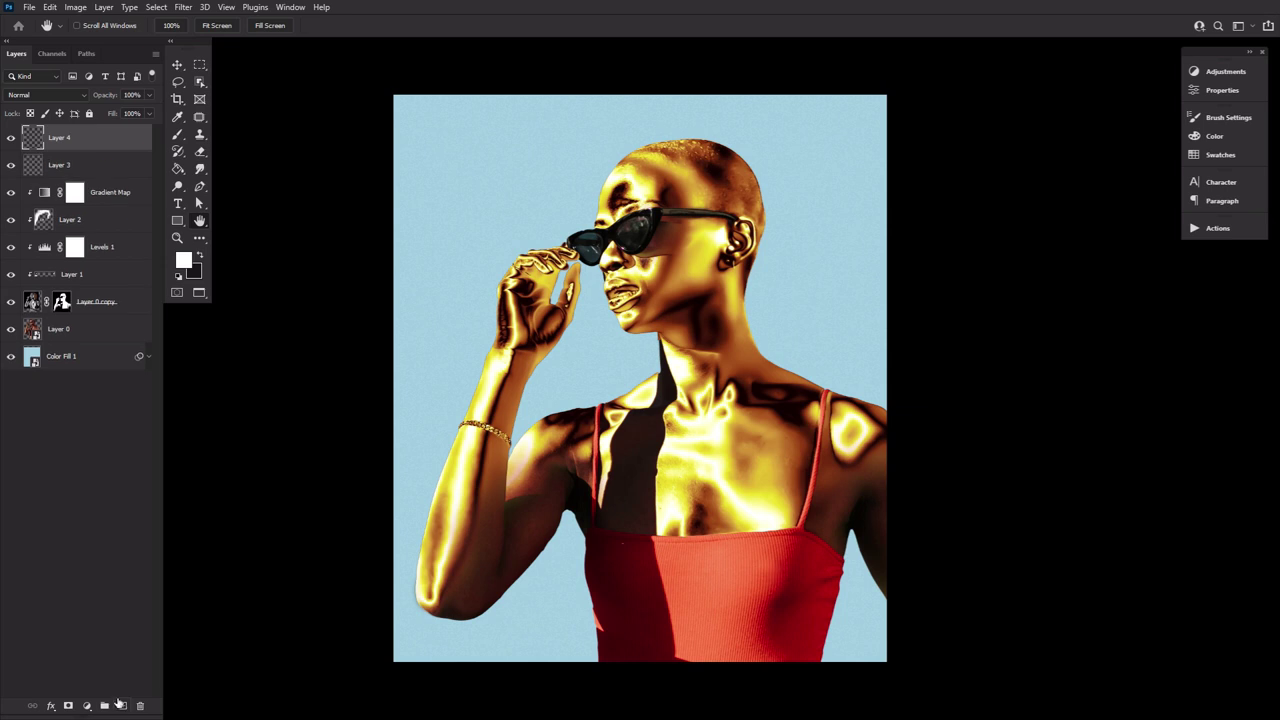
left_click(60, 95)
left_click(40, 254)
left_click(84, 165)
left_click(57, 95)
left_click(40, 212)
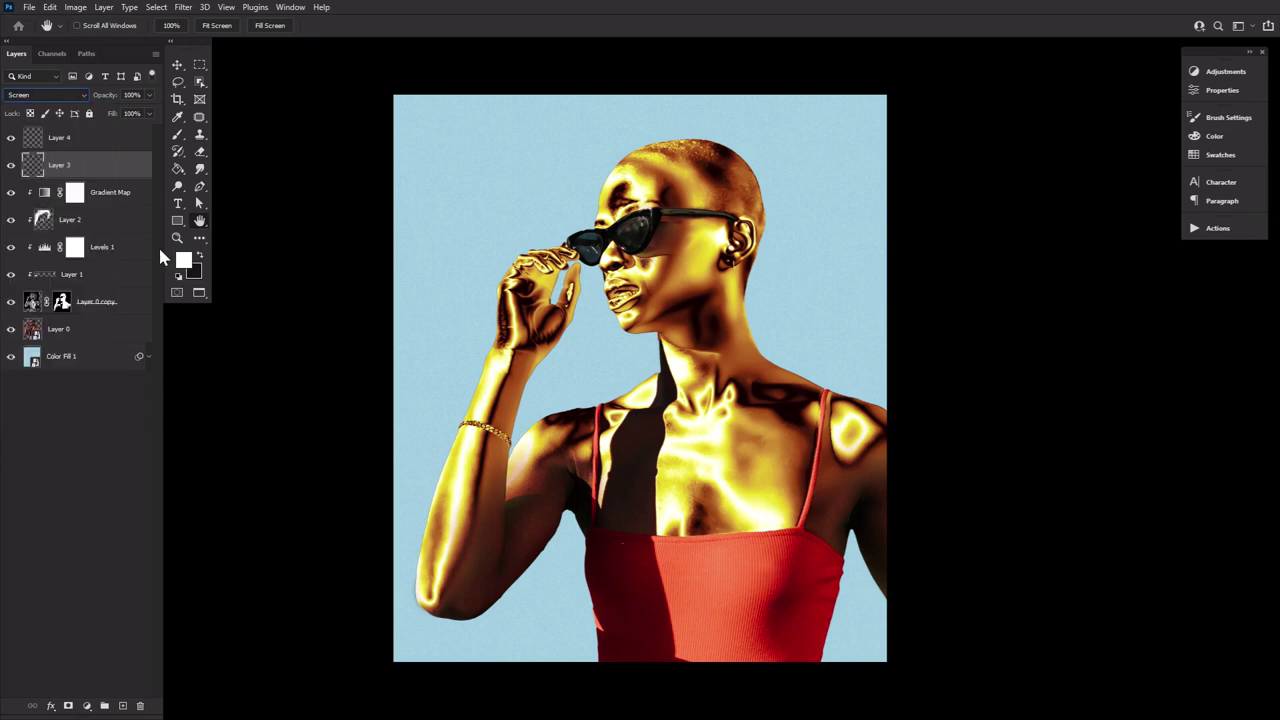
Set the foreground colour to pale yellow ffee94 and choose the reflection1 star brush.
left_click(183, 260)
left_click(655, 176)
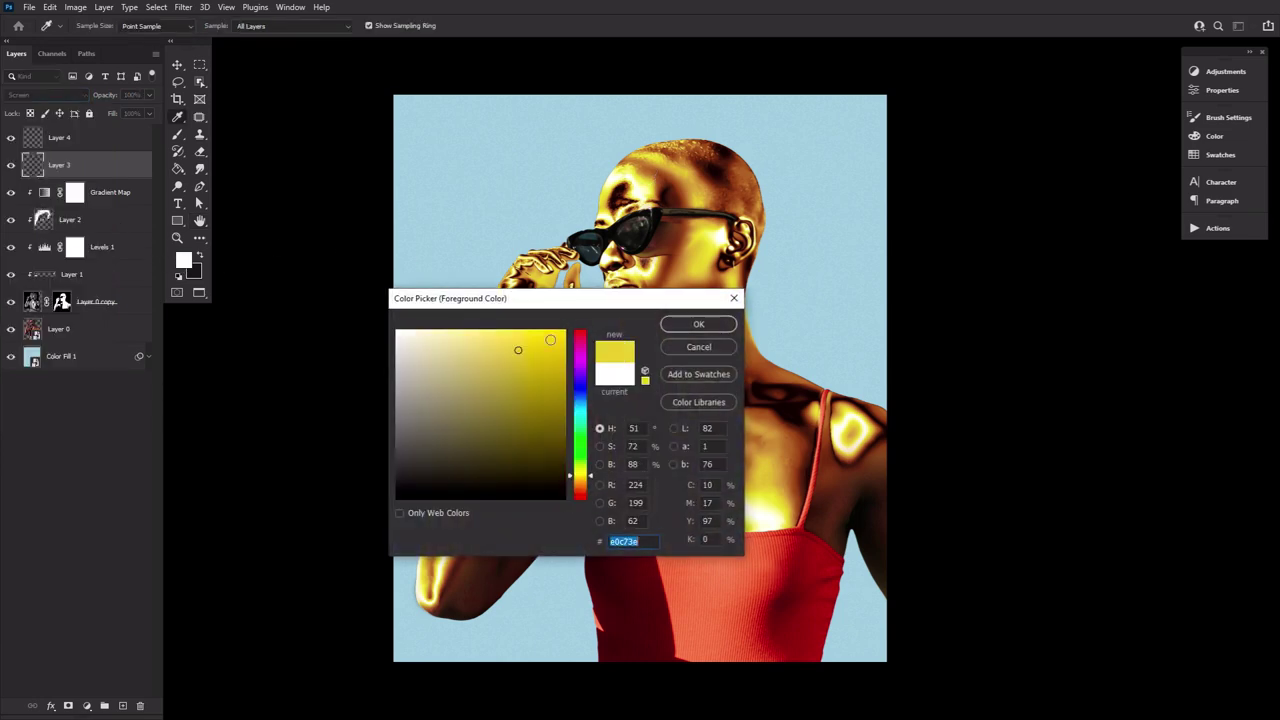
left_click_drag(520, 346, 468, 292)
left_click(722, 330)
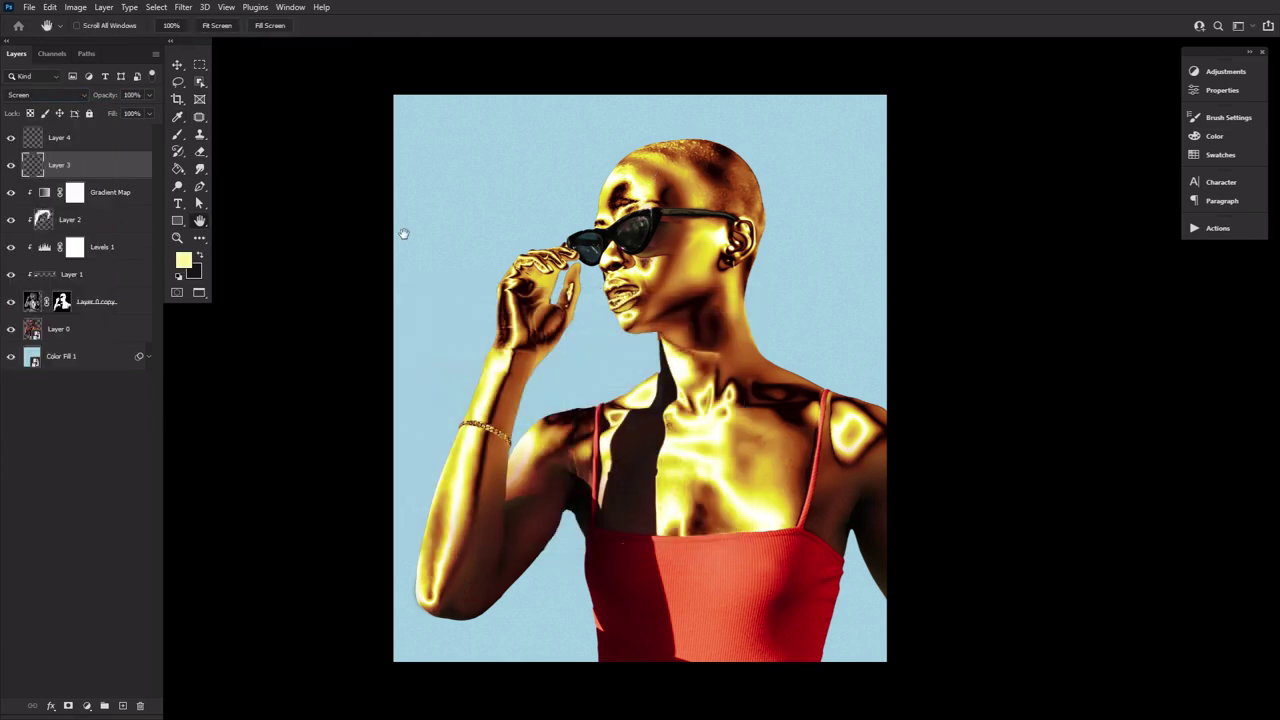
left_click(178, 135)
left_click(84, 26)
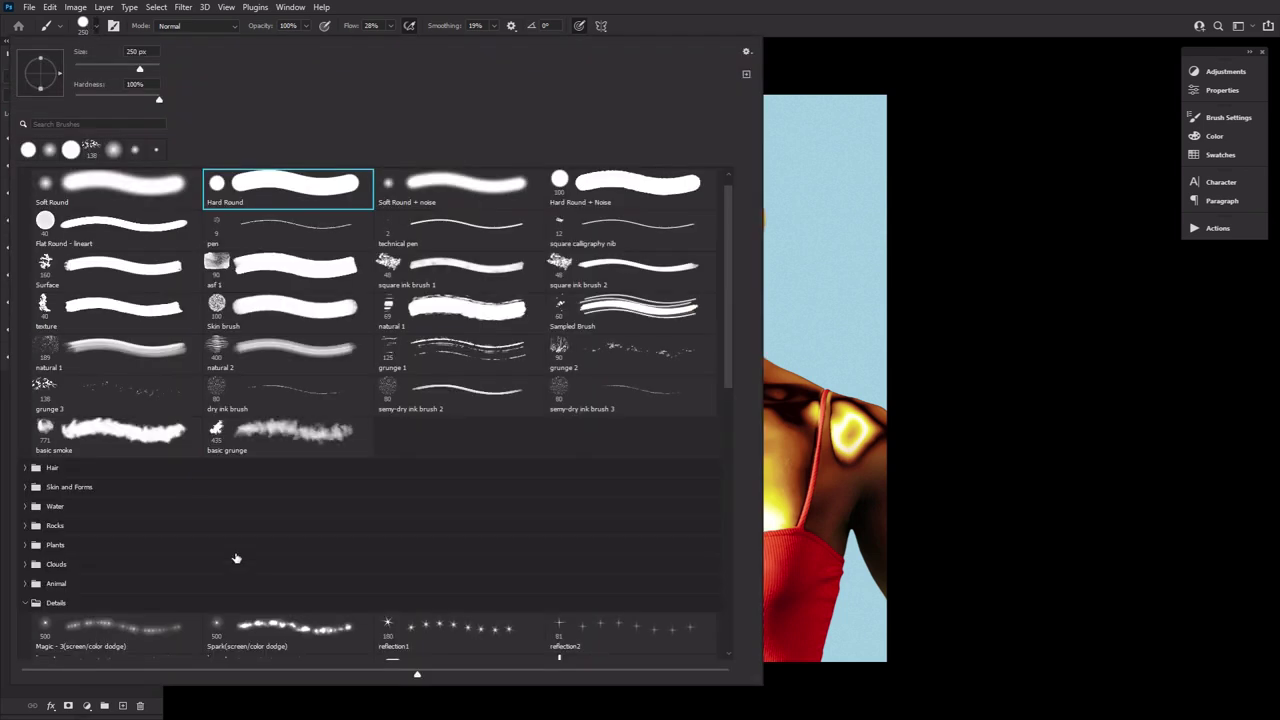
double_click(453, 638)
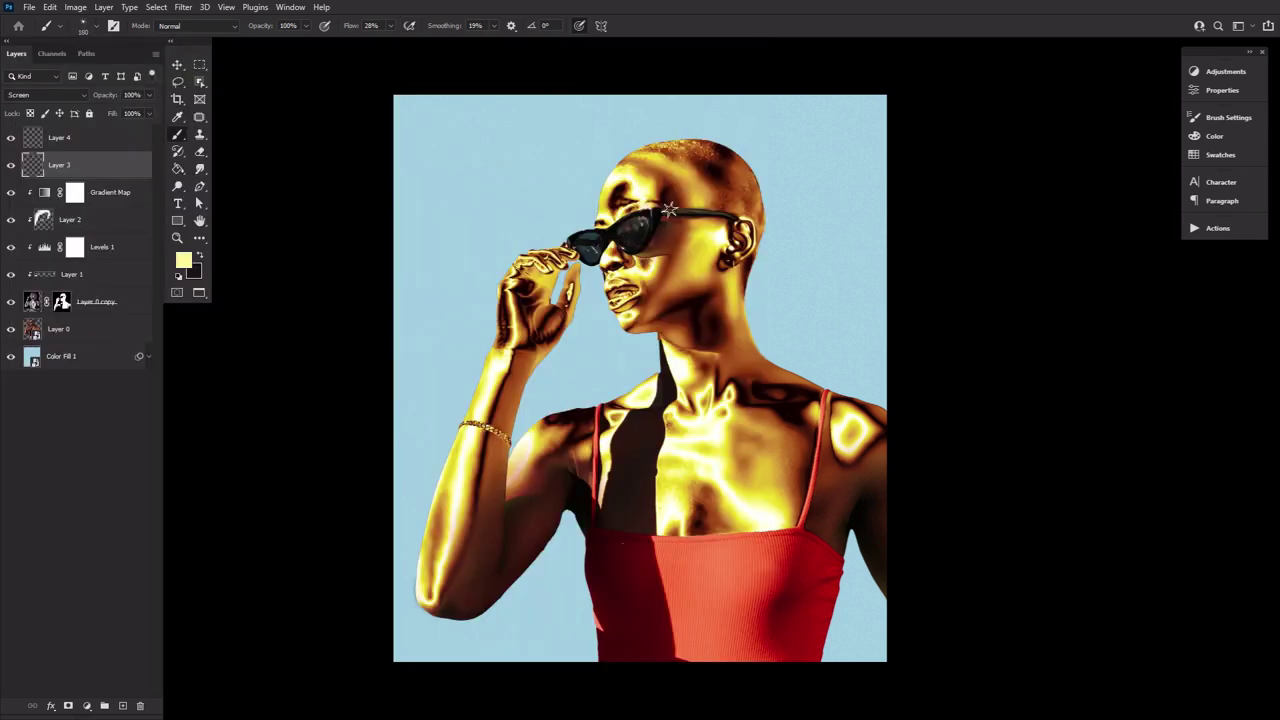
Enlarge the star brush to 600 at 100% flow and stamp a sparkle near the neck.
key("alt+bracketright")
key("bracketright")
key("alt+bracketleft")
key("alt+bracketright")
key("alt+bracketleft")
key("alt+bracketright")
key("shift+0")
key("bracketright")
key("bracketright")
key("alt+bracketleft")
key("alt+bracketright")
key("alt+bracketleft")
key("alt+bracketright")
key("bracketright")
key("bracketright")
left_click(676, 365)
Shrink the star brush to 300 and switch between the sparkle layers, ending on Layer 4.
key("alt+bracketleft")
key("alt+bracketright")
key("bracketleft")
key("bracketleft")
key("bracketleft")
key("bracketleft")
key("bracketleft")
key("alt+bracketleft")
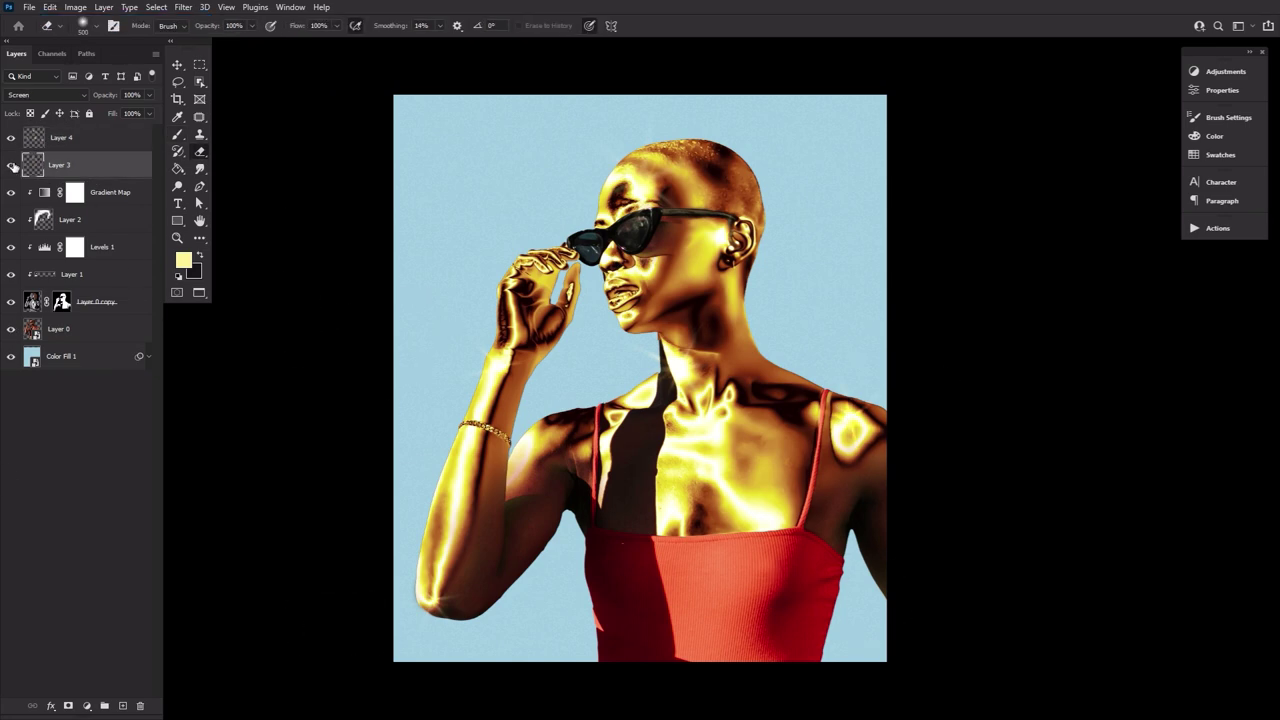
key("alt+bracketright")
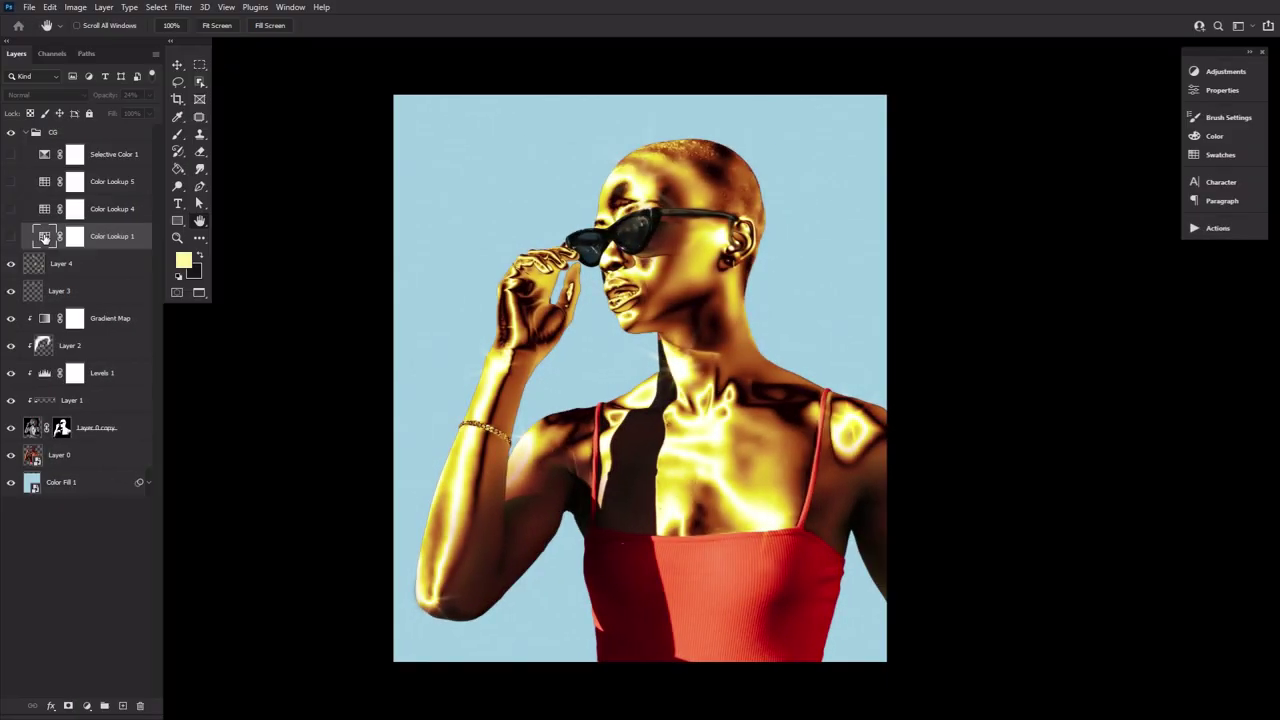
Turn on Color Lookup 1 (Bleach Bypass), 4 (HorrorBlue) and 5 (Kodak 5218), checking the LUT list.
left_click(44, 237)
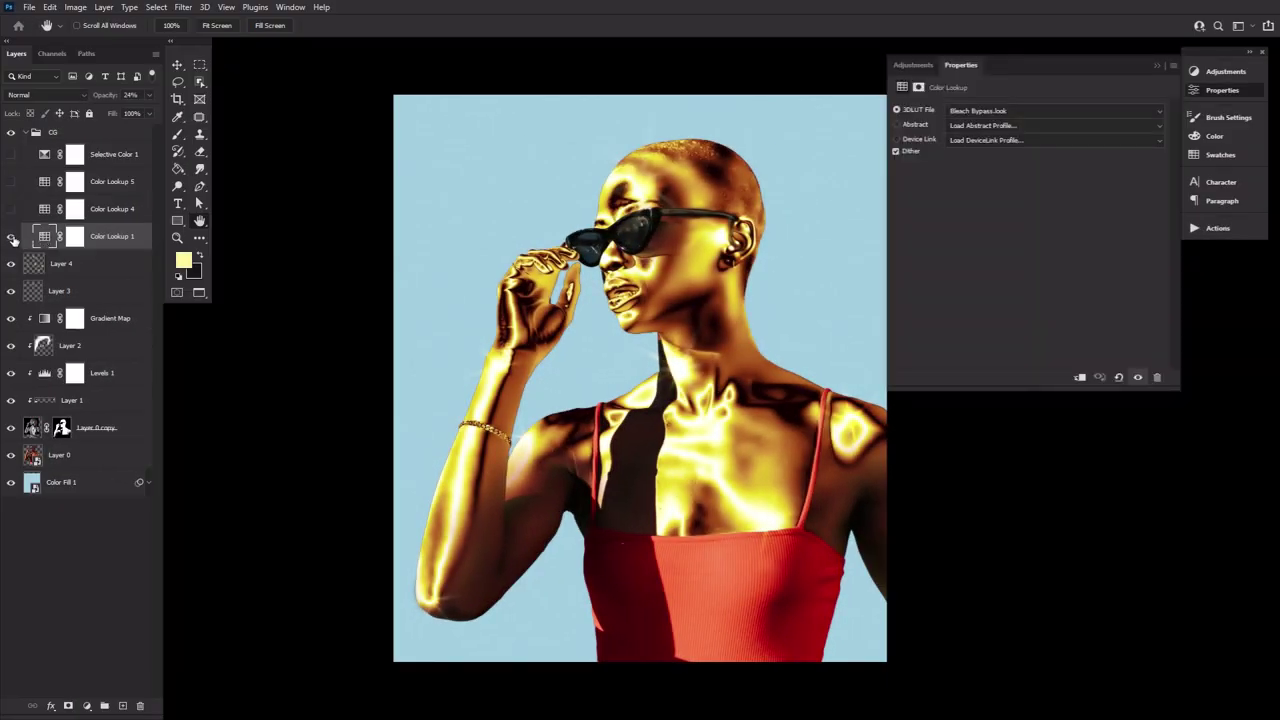
left_click(12, 237)
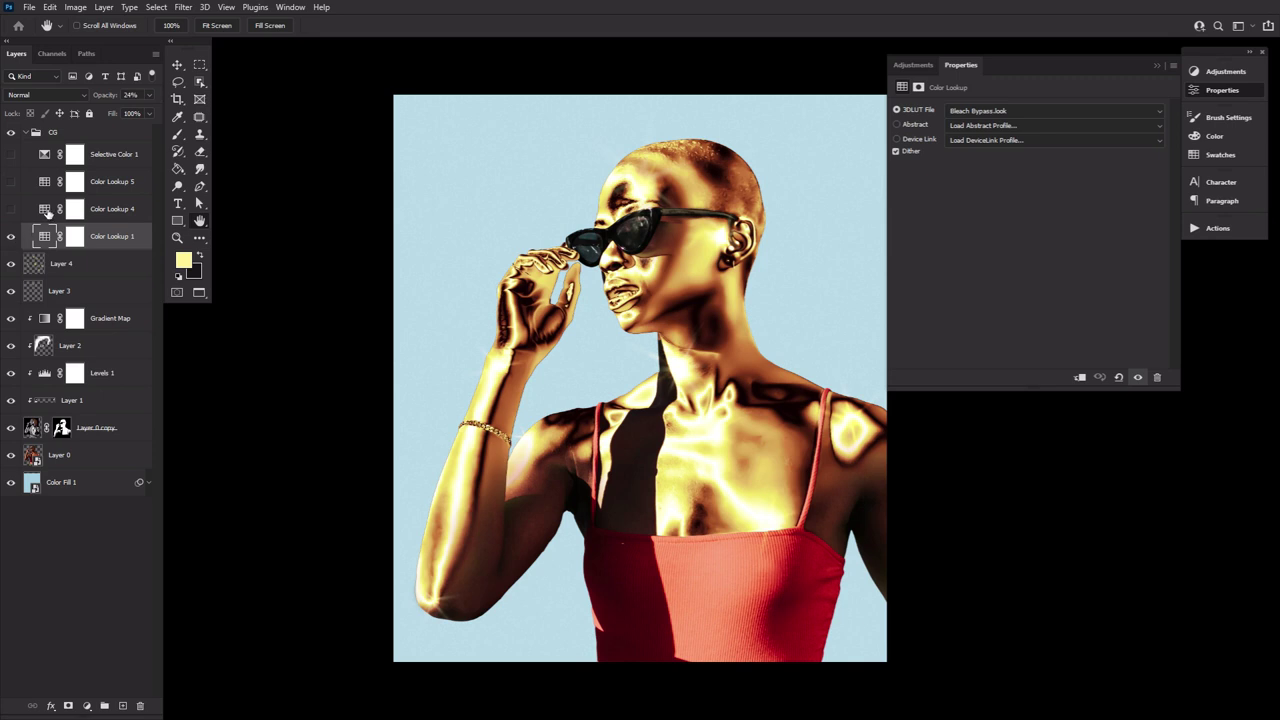
left_click(45, 210)
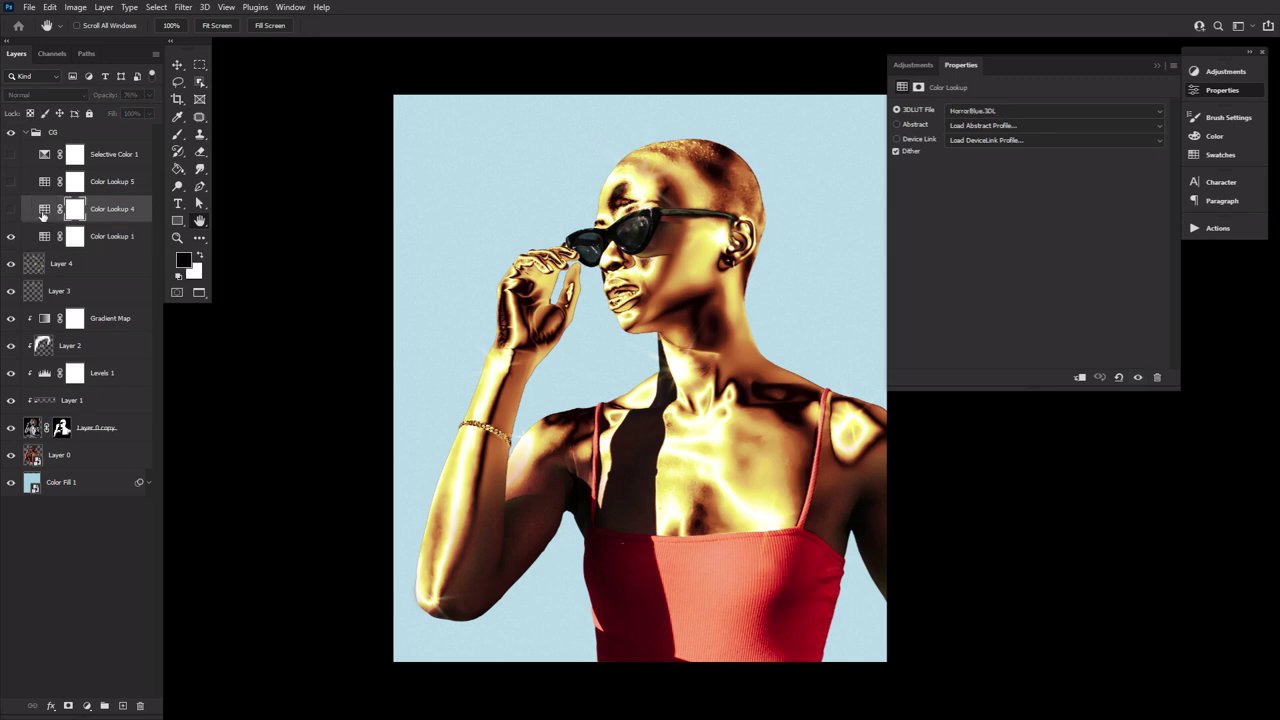
left_click(11, 210)
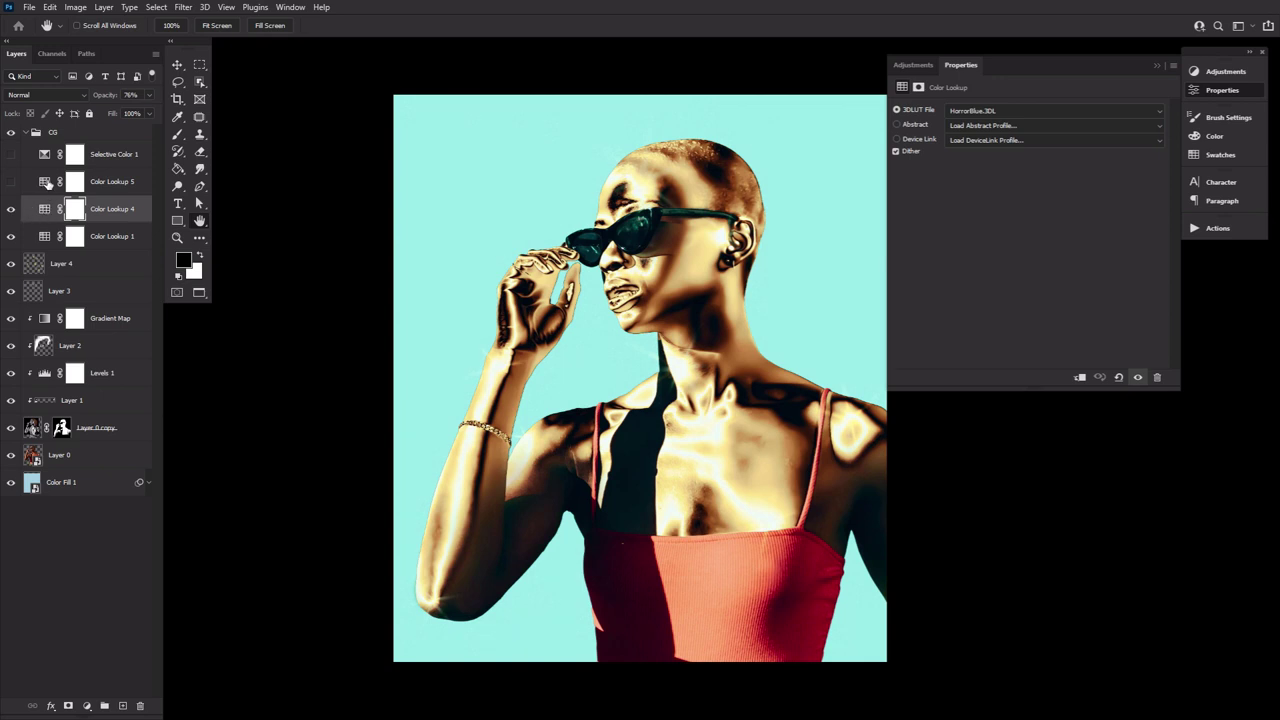
left_click(48, 184)
left_click(12, 182)
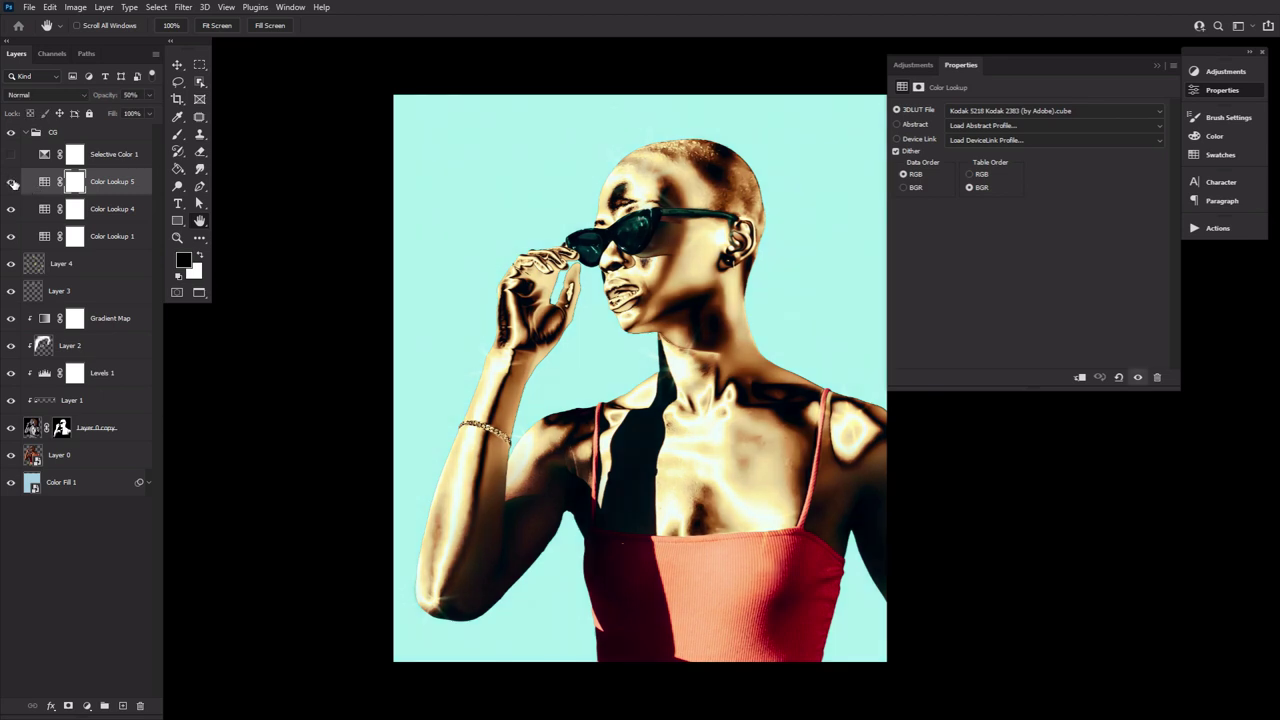
left_click(1070, 112)
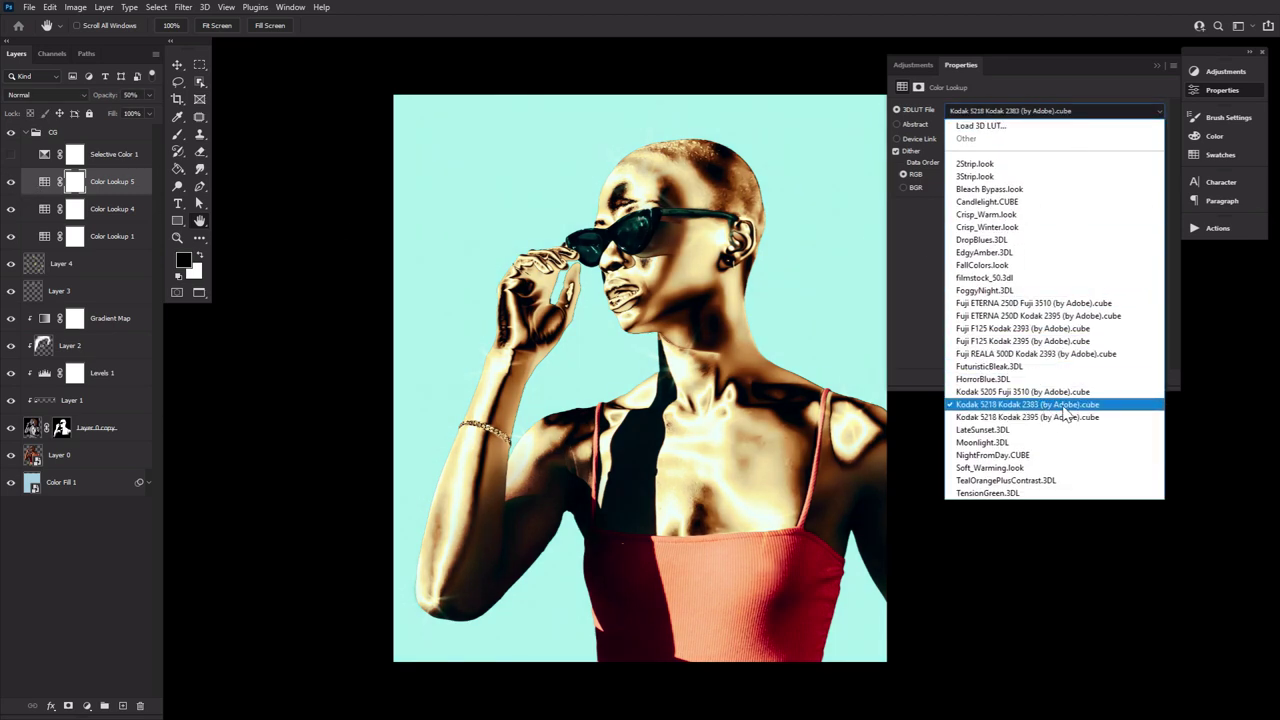
key("Escape")
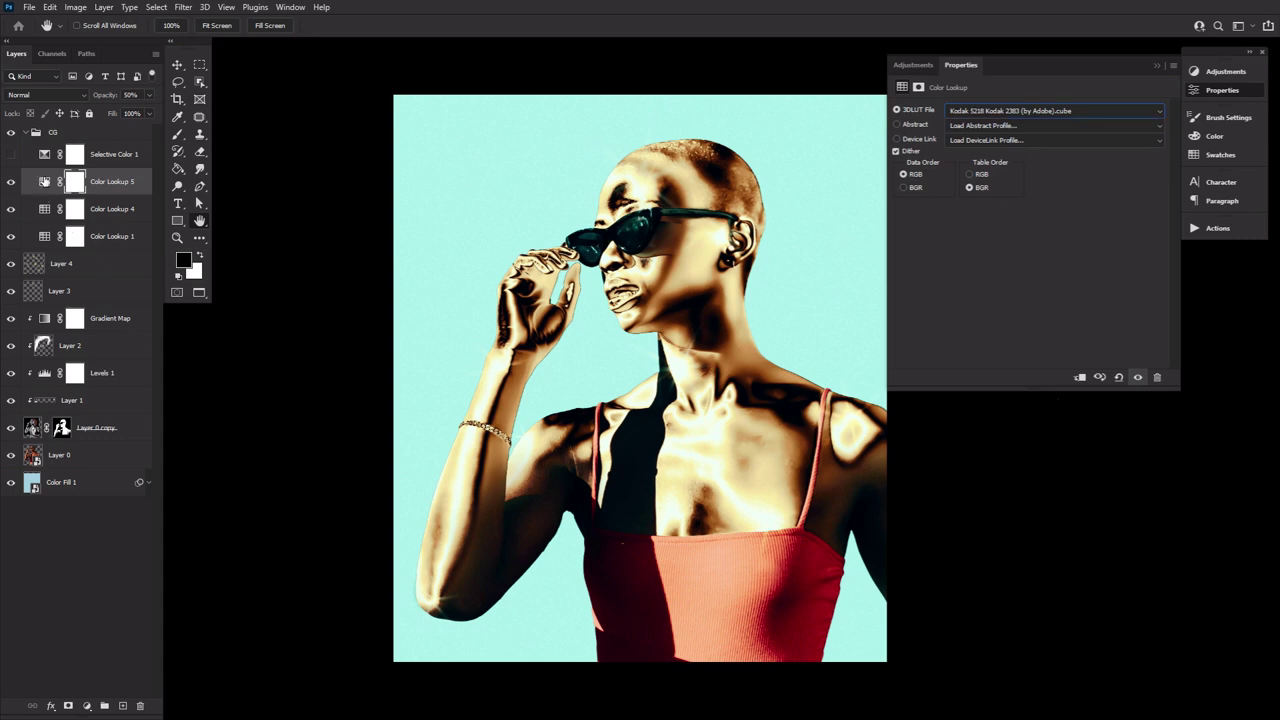
Turn on Selective Color 1 and review its Reds and Yellows adjustments.
left_click(45, 155)
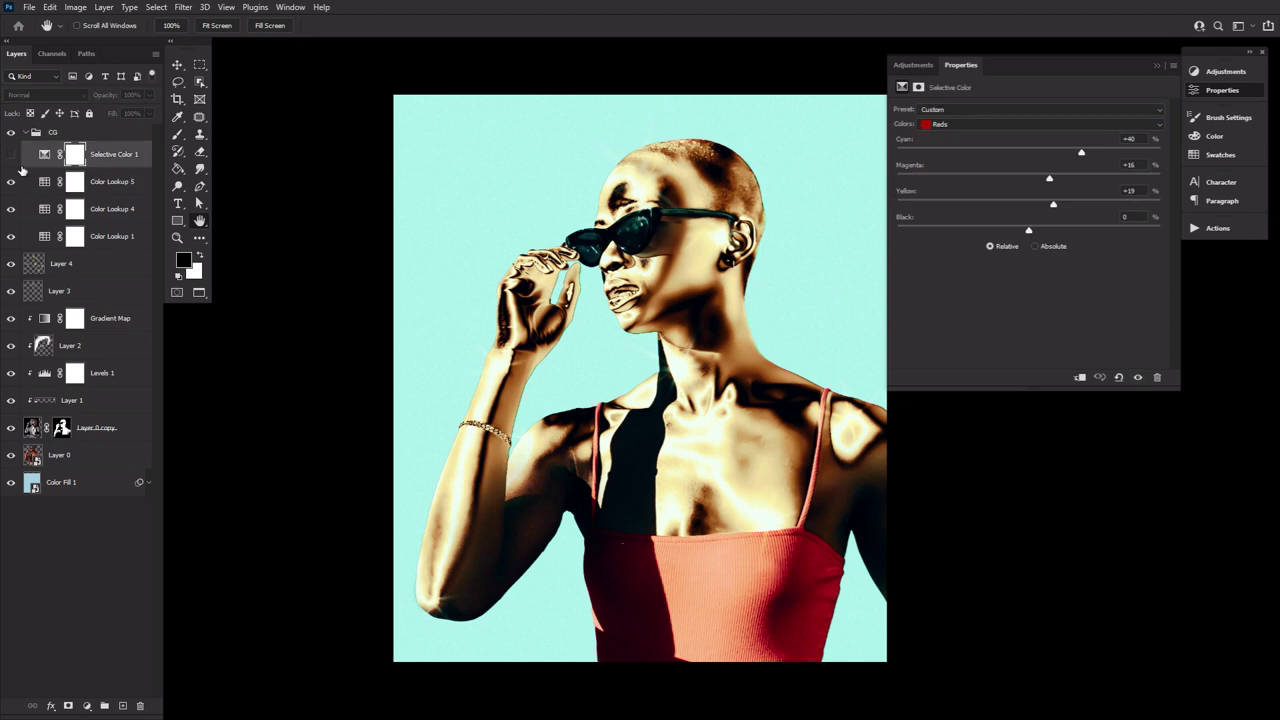
left_click(11, 155)
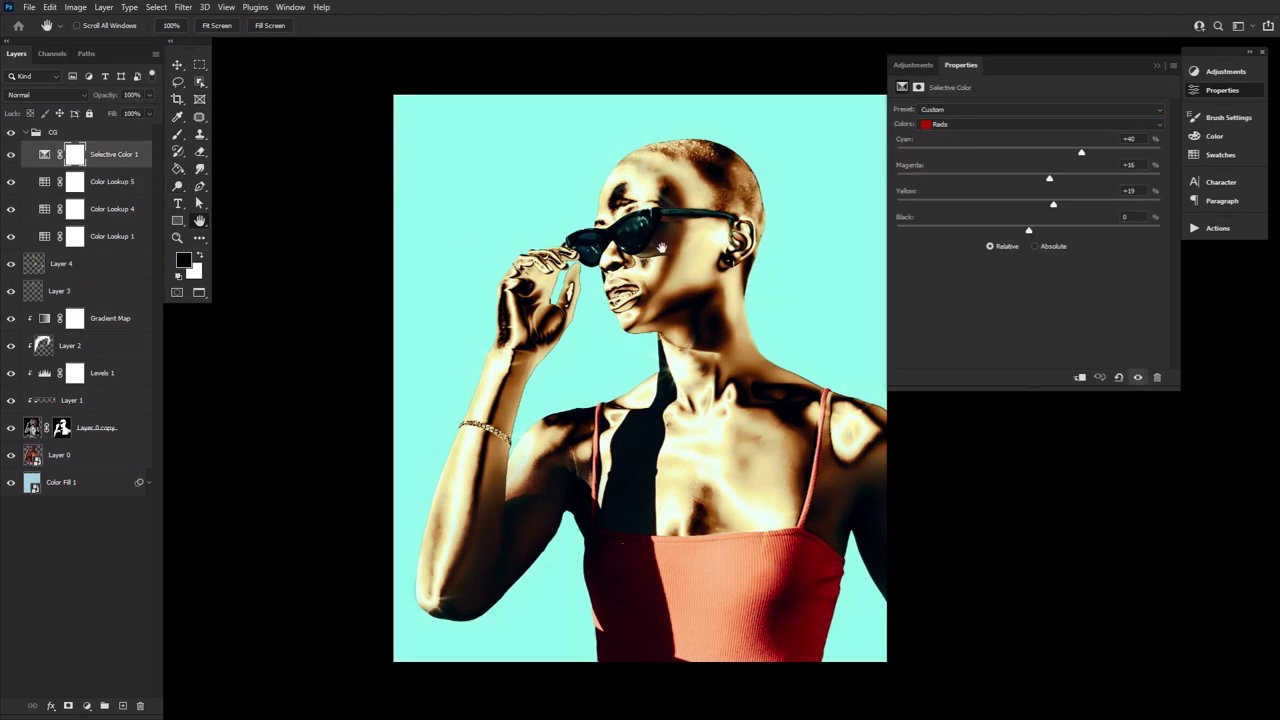
left_click(991, 126)
left_click(991, 125)
key("Down")
key("Down")
key("Down")
key("Down")
key("Down")
key("Down")
Collapse the CG group, lower its opacity to 25% and hide it.
left_click(1220, 96)
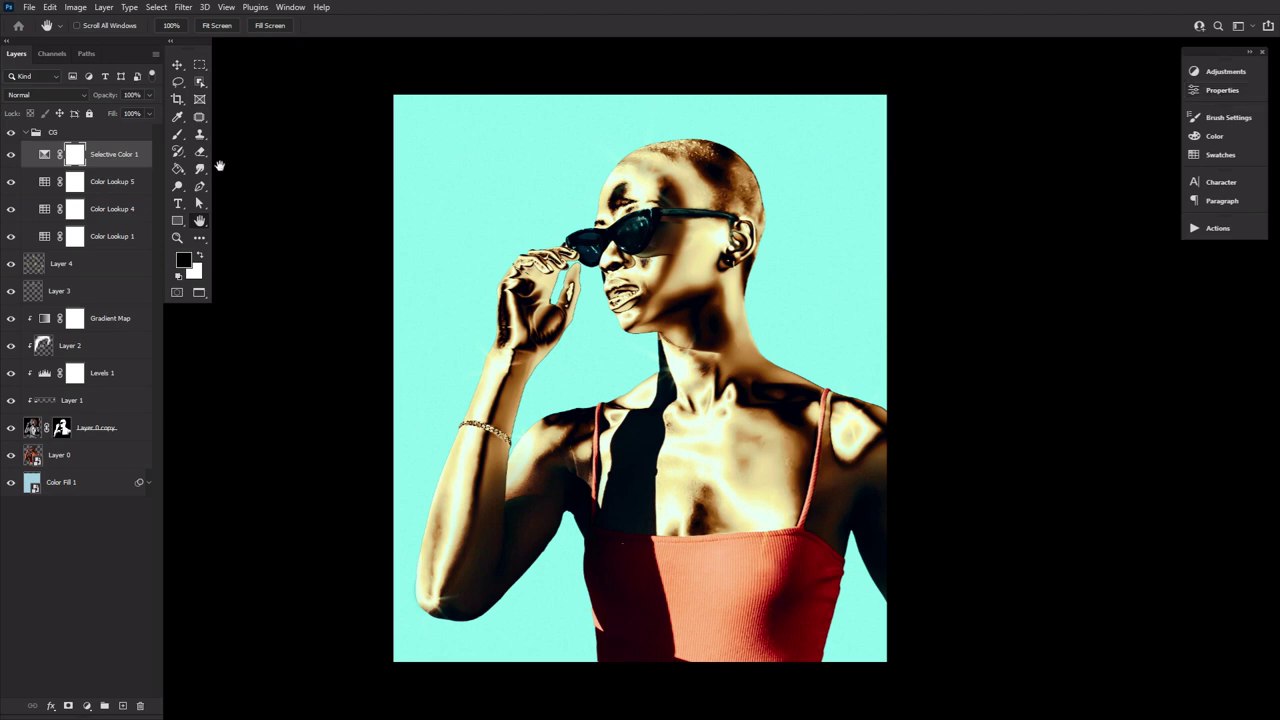
left_click(67, 133)
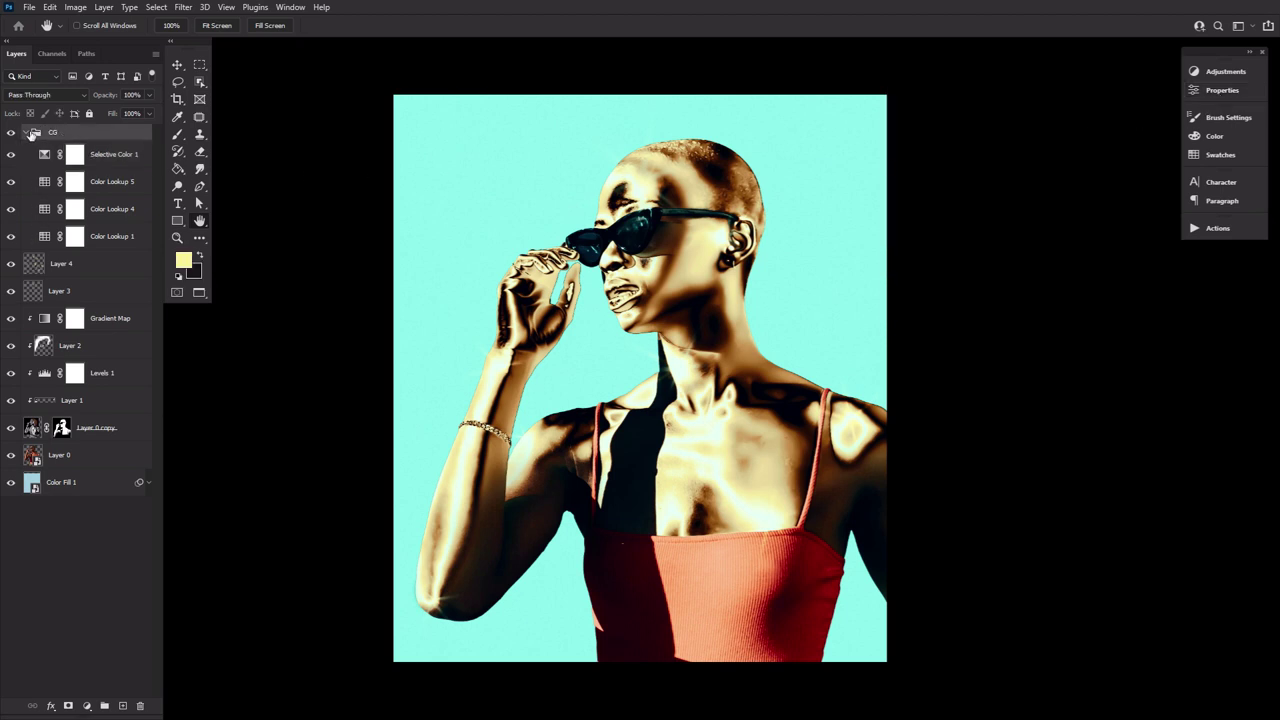
left_click(25, 133)
mouse_move(110, 102)
left_mouse_down()
mouse_move(84, 100)
mouse_move(108, 98)
left_mouse_up()
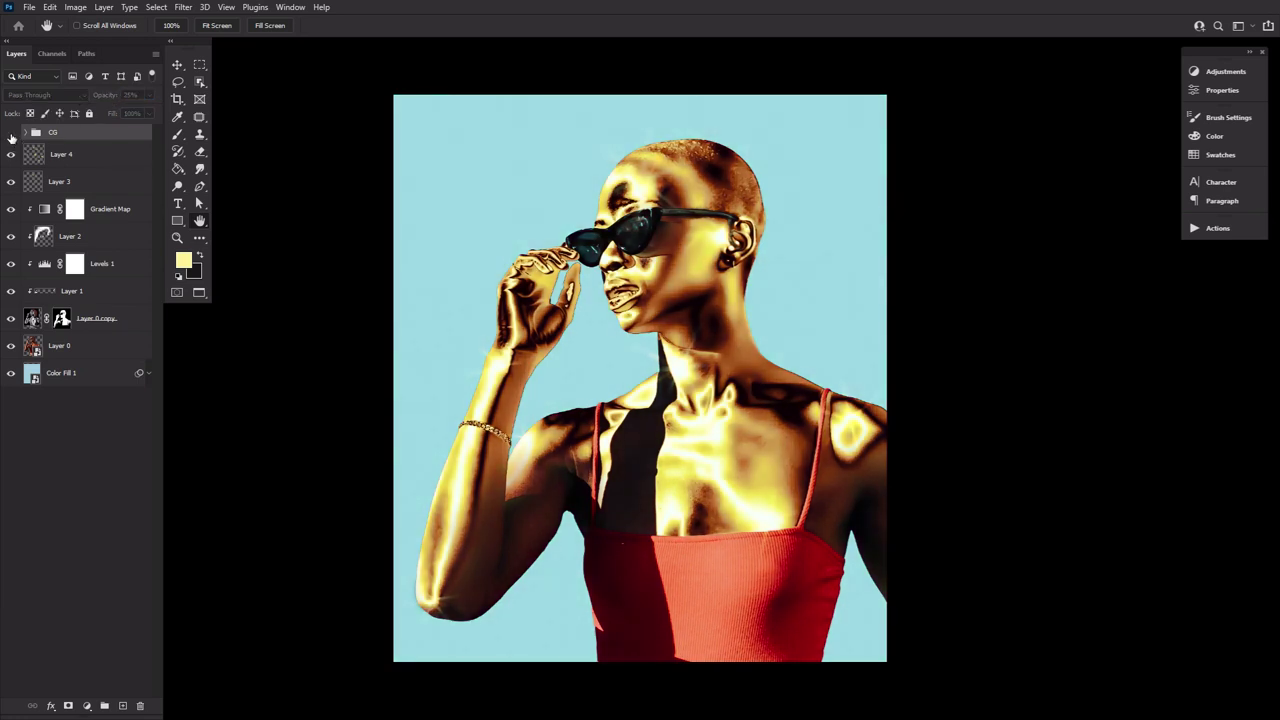
left_click(11, 133)
left_click(11, 133)
left_click(11, 135)
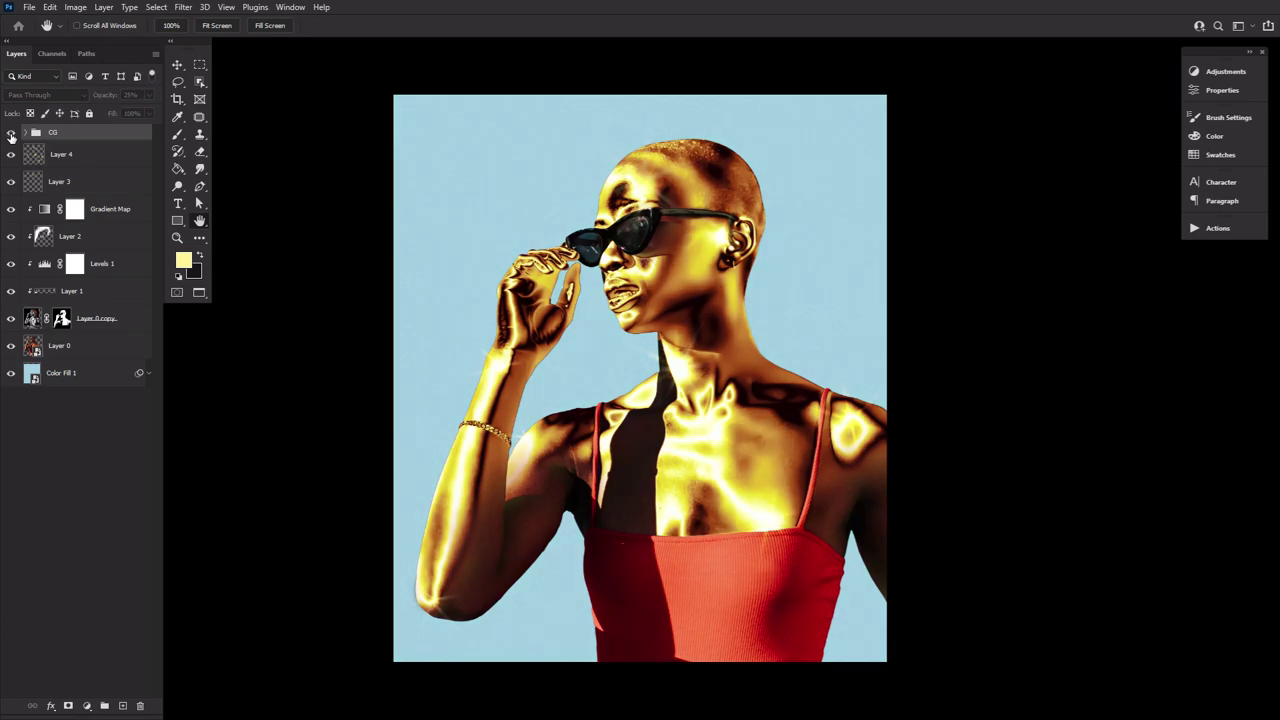